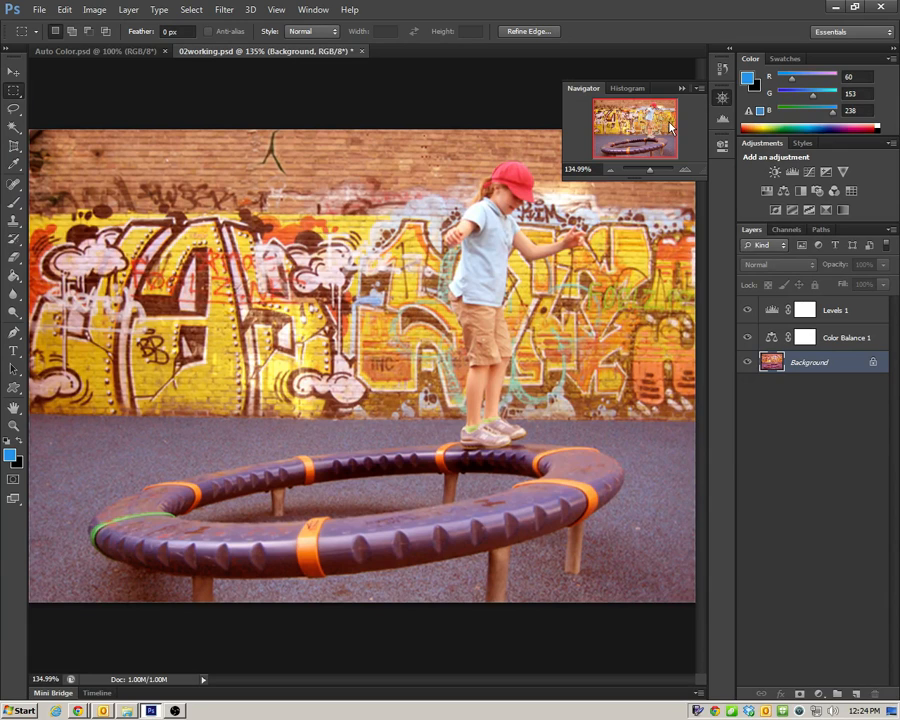
# Select the main part of the girl's red cap using the Quick Selection tool with a 14 px brush.
pyautogui.click(313, 10)
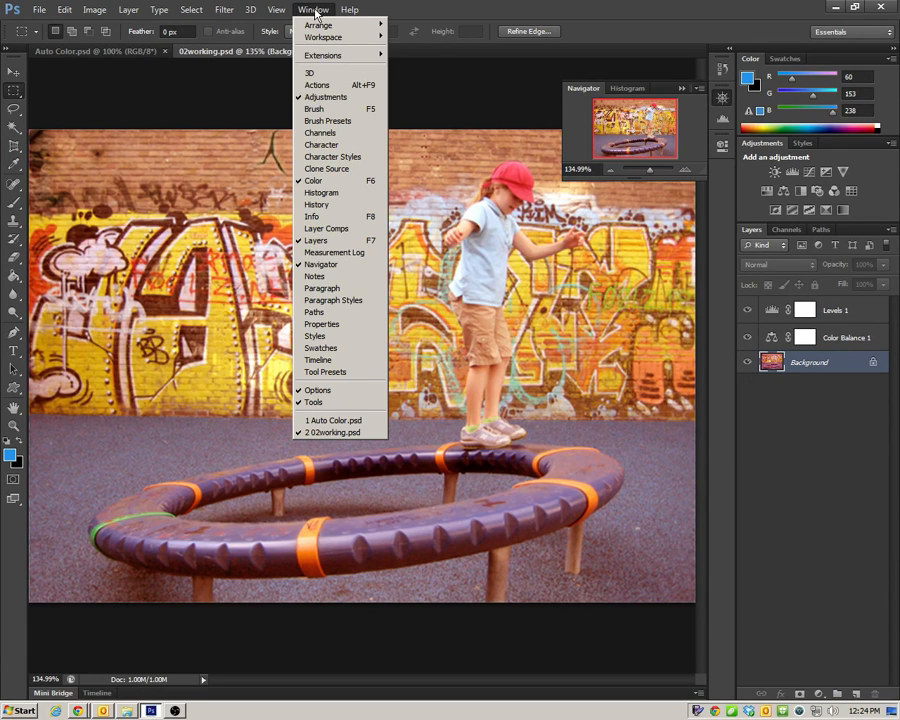
pyautogui.click(317, 14)
pyautogui.moveTo(643, 175); pyautogui.dragTo(660, 175)
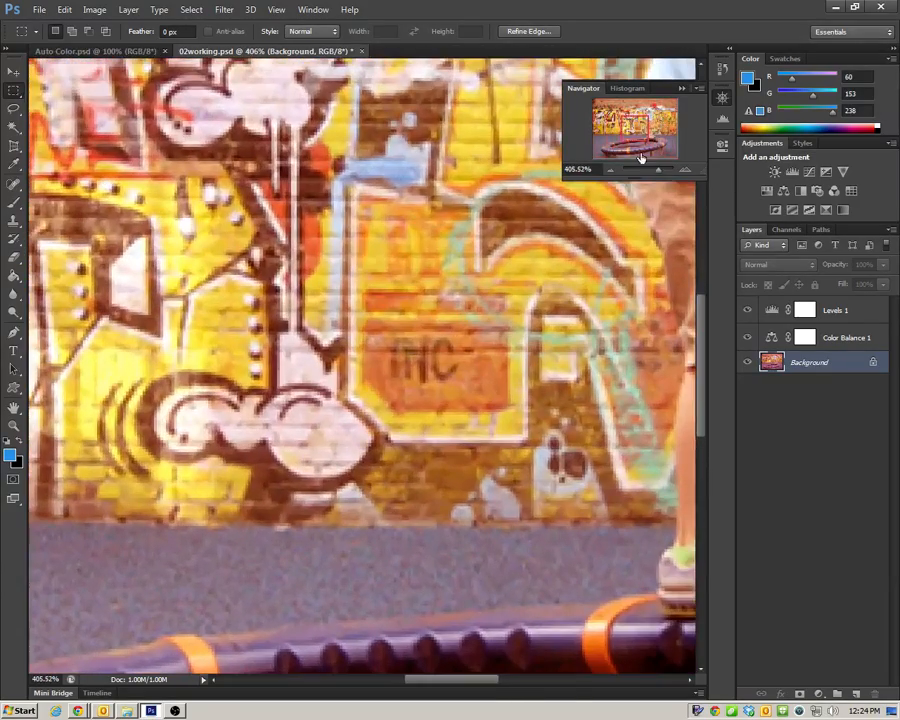
pyautogui.moveTo(630, 134); pyautogui.dragTo(652, 110)
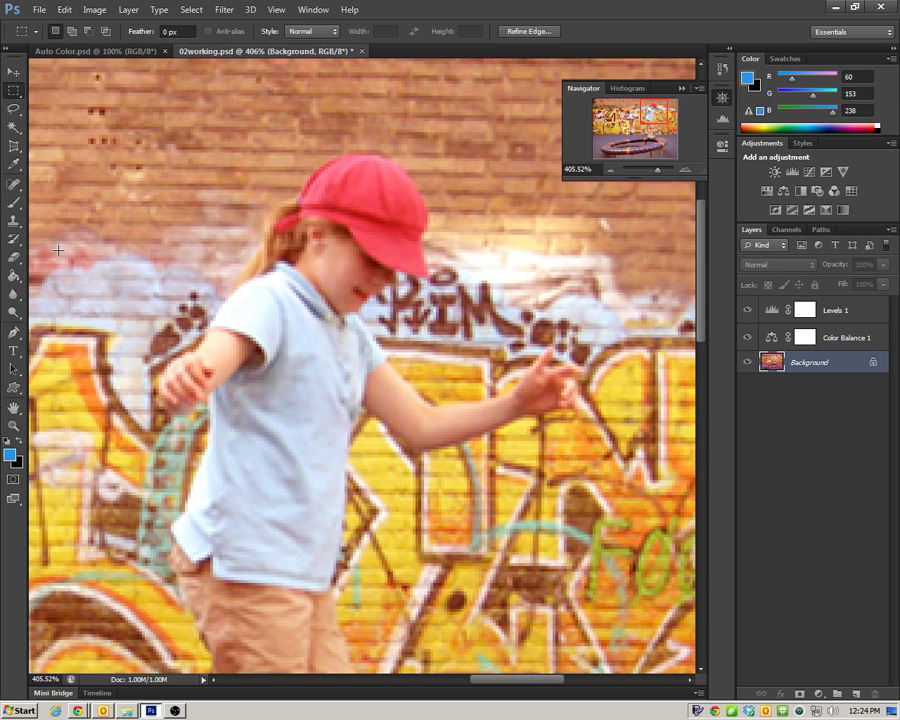
pyautogui.click(14, 127)
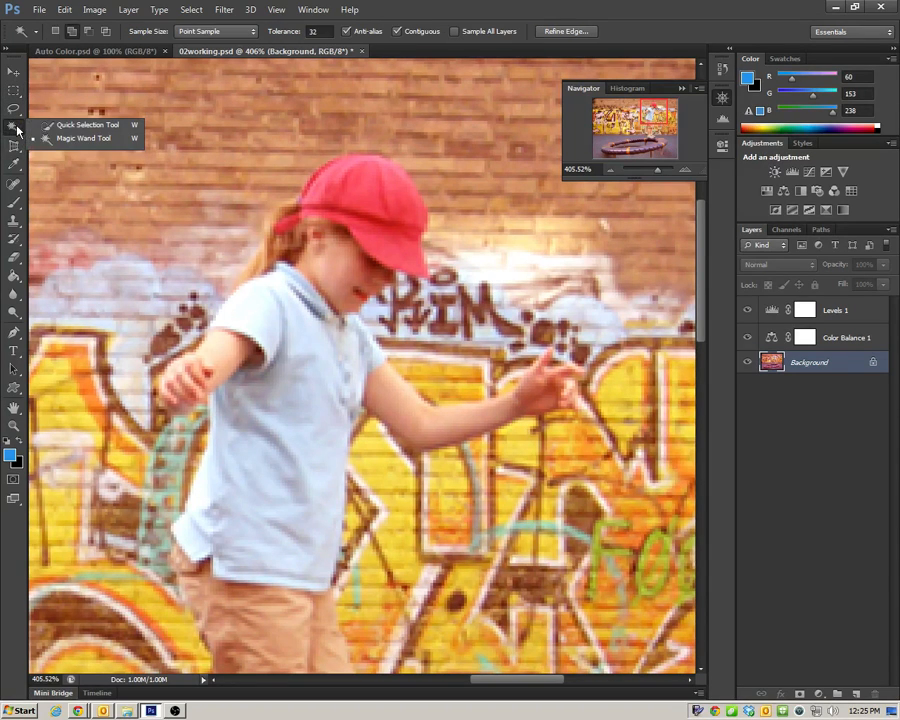
pyautogui.click(72, 128)
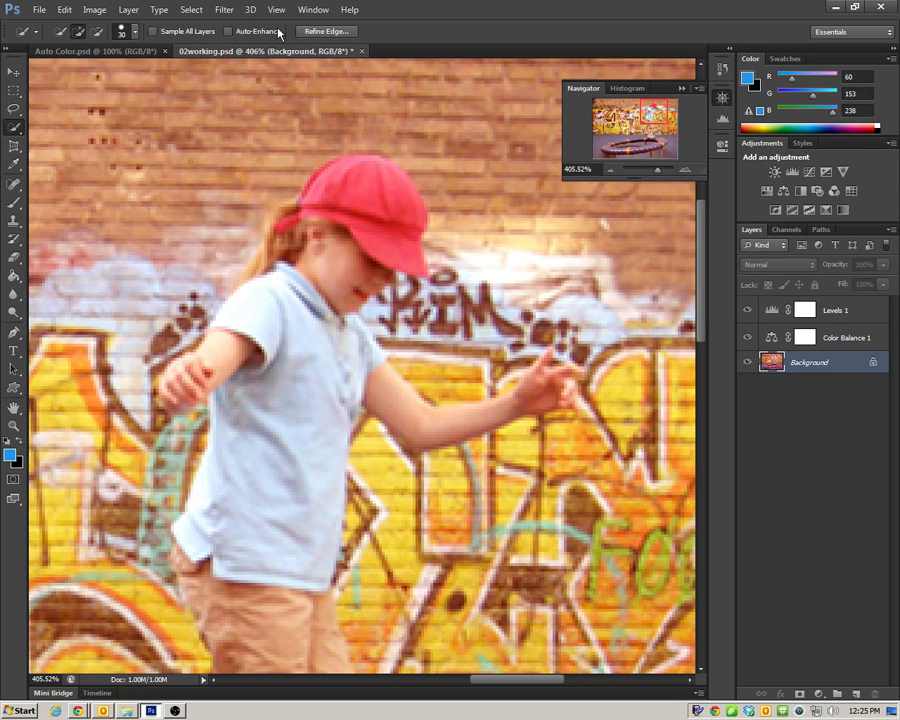
pyautogui.click(60, 32)
pyautogui.click(121, 31)
pyautogui.moveTo(76, 76); pyautogui.dragTo(66, 76)
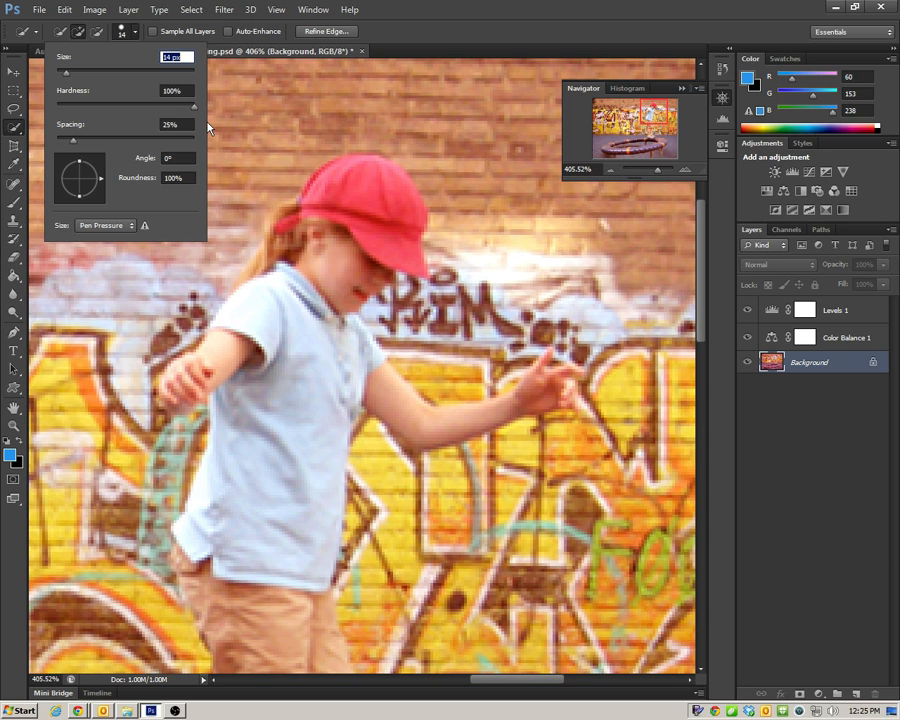
pyautogui.moveTo(360, 182); pyautogui.dragTo(369, 199)
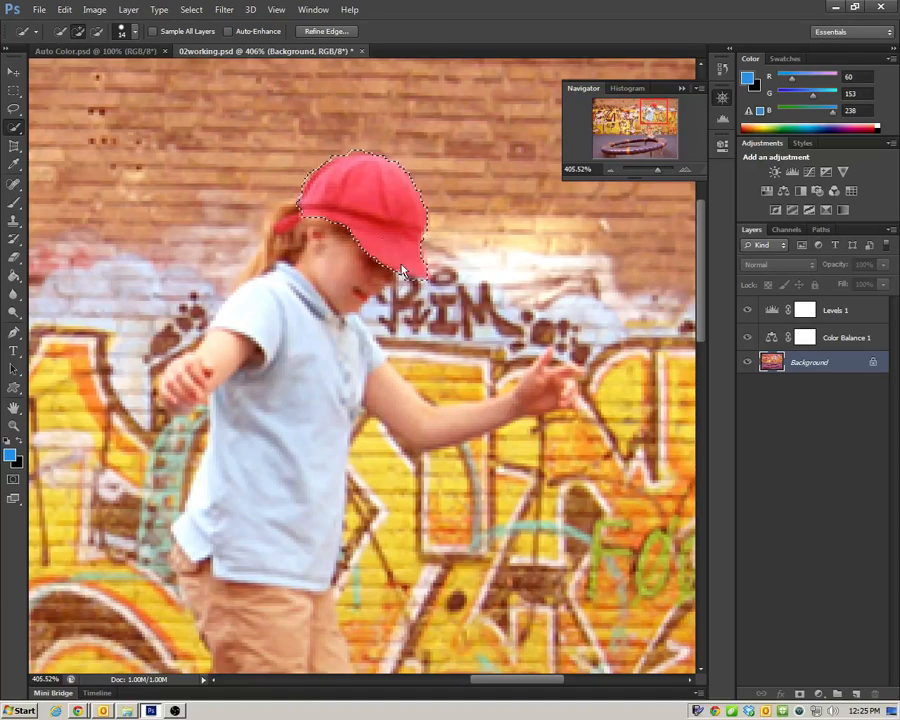
# Extend the selection onto the girl's face and hair, and subtract that area to leave only the cap.
pyautogui.moveTo(396, 250); pyautogui.dragTo(251, 198)
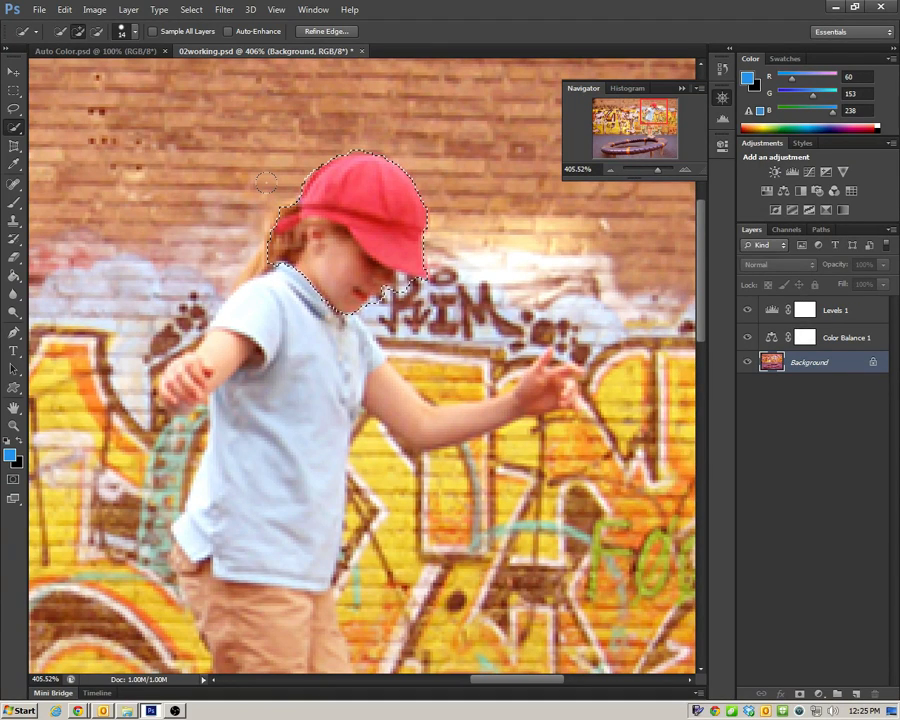
pyautogui.press('alt')
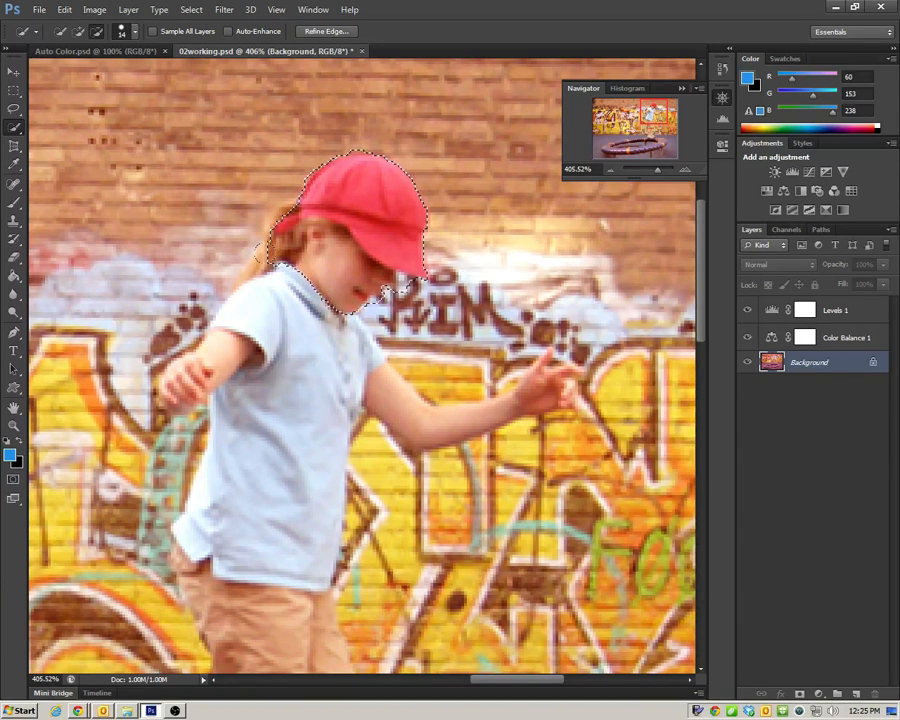
pyautogui.moveTo(270, 232)
pyautogui.keyDown('alt'); pyautogui.mouseDown()
pyautogui.moveTo(283, 291)
pyautogui.moveTo(313, 258)
pyautogui.moveTo(320, 298)
pyautogui.mouseUp(); pyautogui.keyUp('alt')
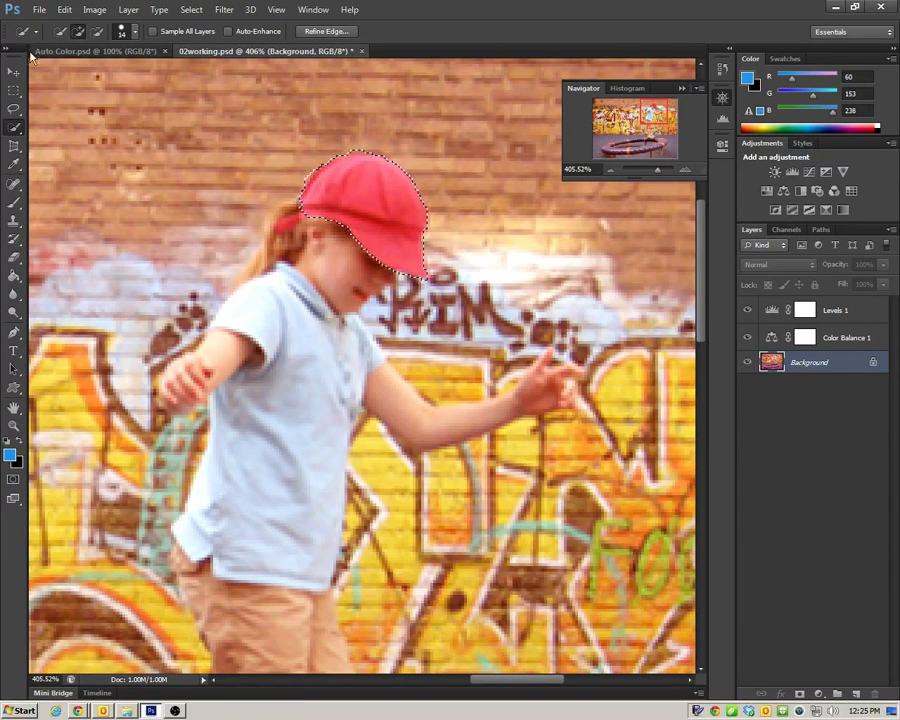
# Add the strap at the back of the cap to the selection with the brush size set to 3 px.
pyautogui.click(134, 33)
pyautogui.moveTo(66, 72); pyautogui.dragTo(57, 77)
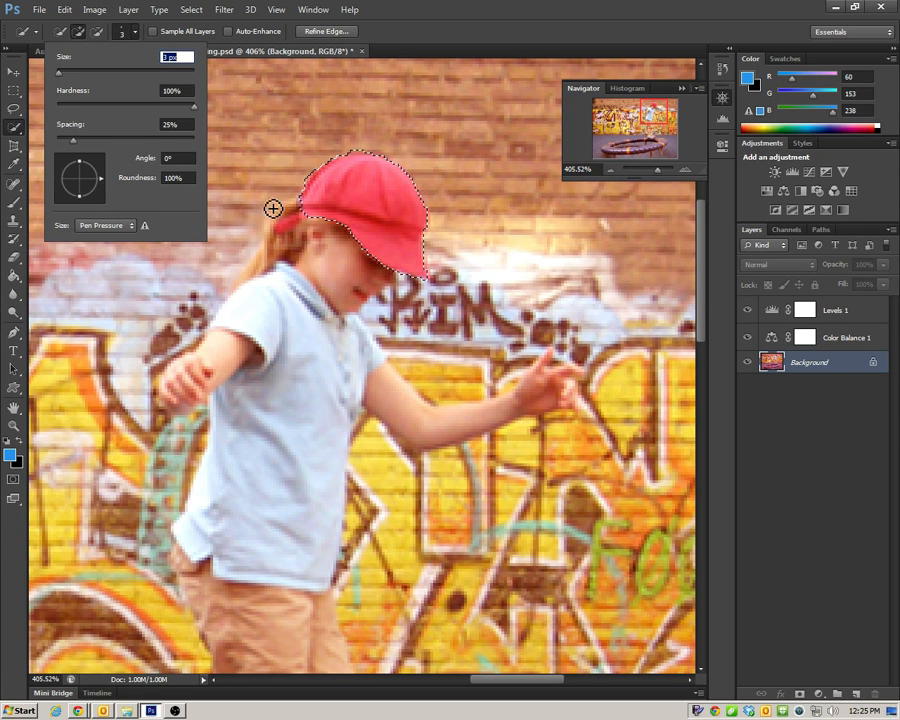
pyautogui.click(310, 219)
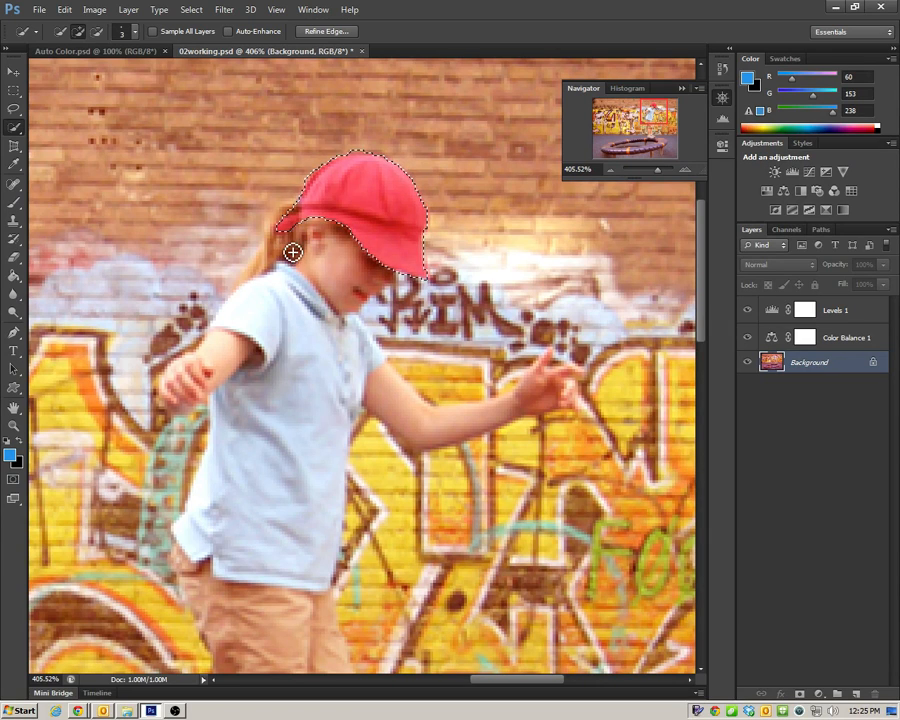
pyautogui.press('alt')
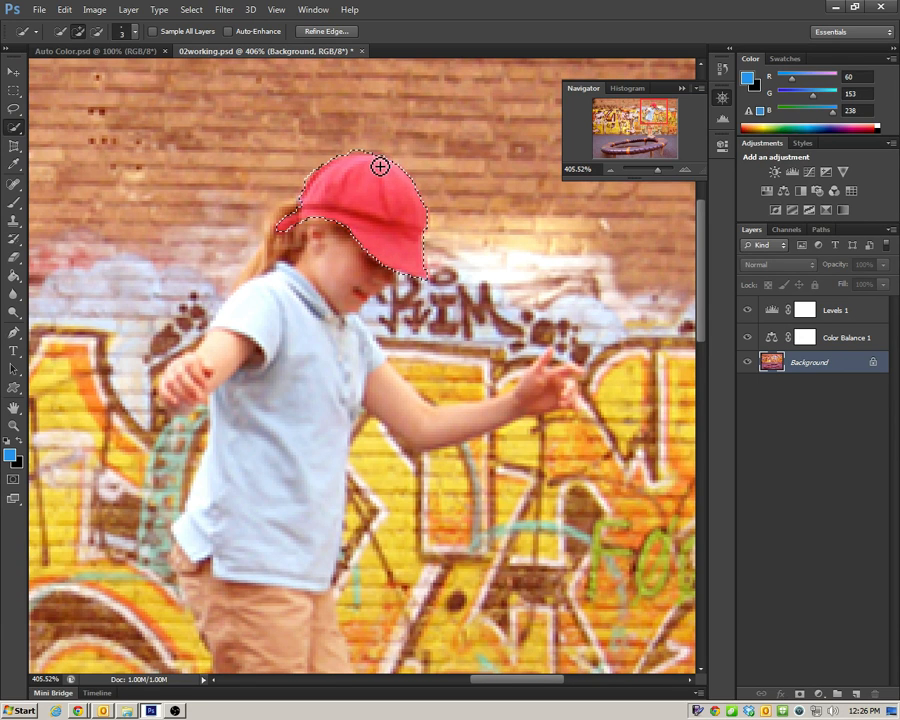
# Start a Replace Color adjustment on the selected cap and sample the cap's red as the color to replace.
pyautogui.click(15, 74)
pyautogui.click(94, 10)
pyautogui.moveTo(110, 25)
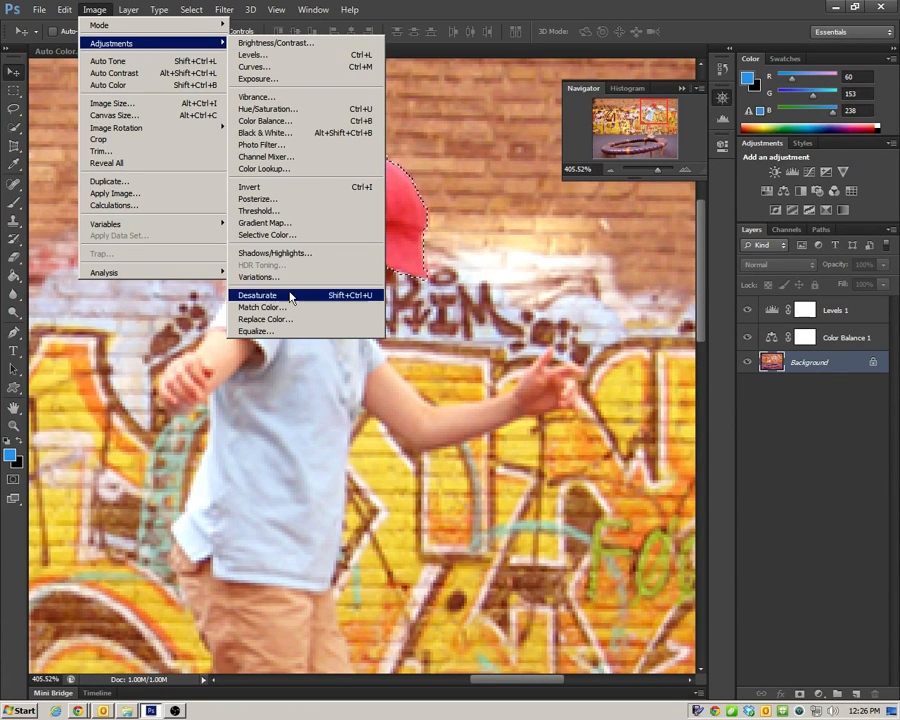
pyautogui.click(320, 322)
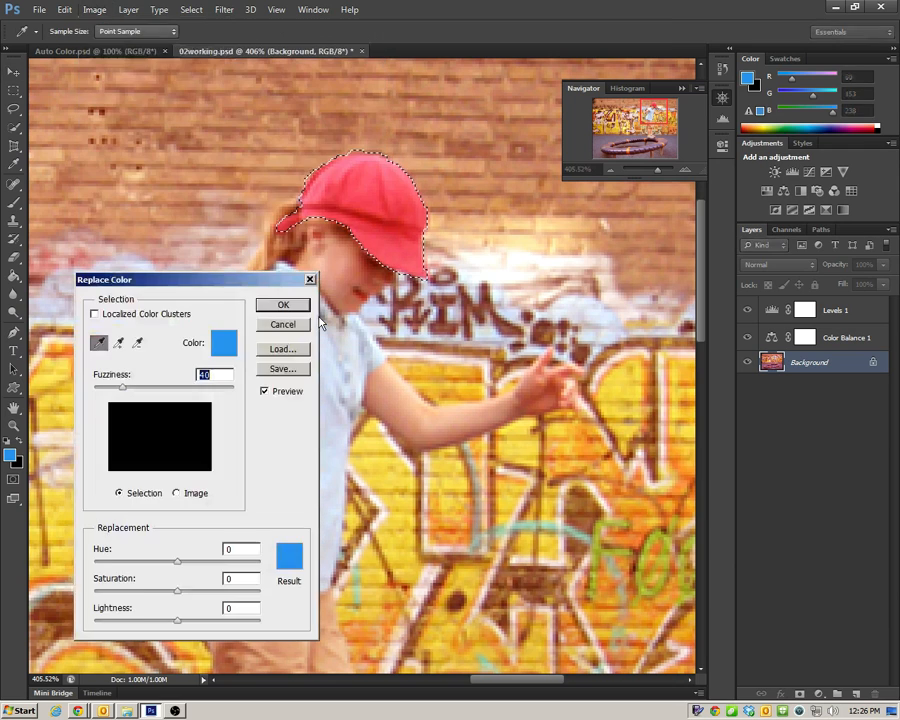
pyautogui.moveTo(267, 282); pyautogui.dragTo(254, 266)
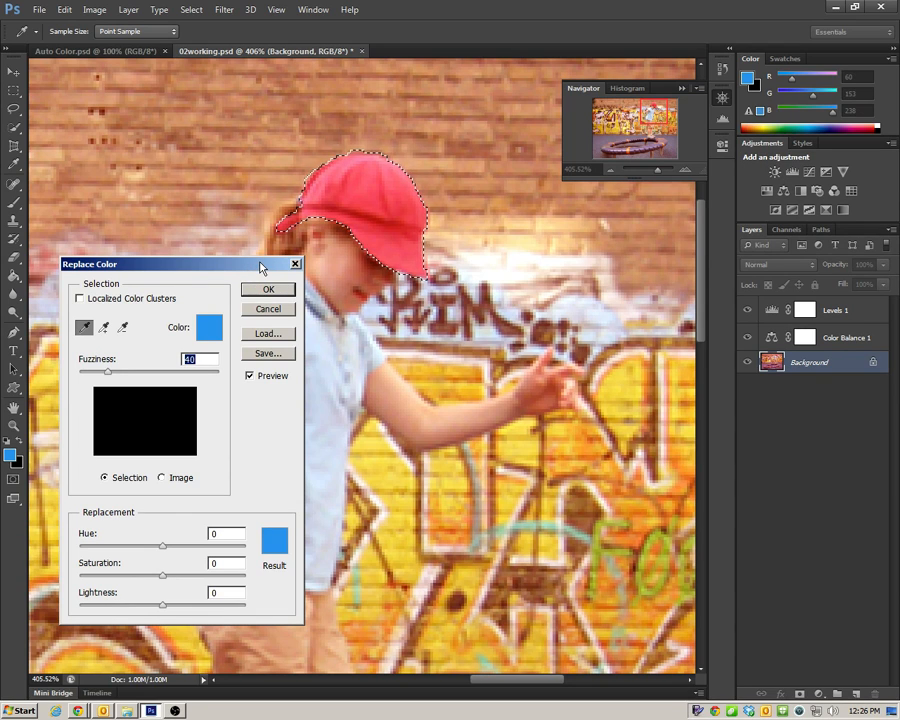
pyautogui.click(374, 186)
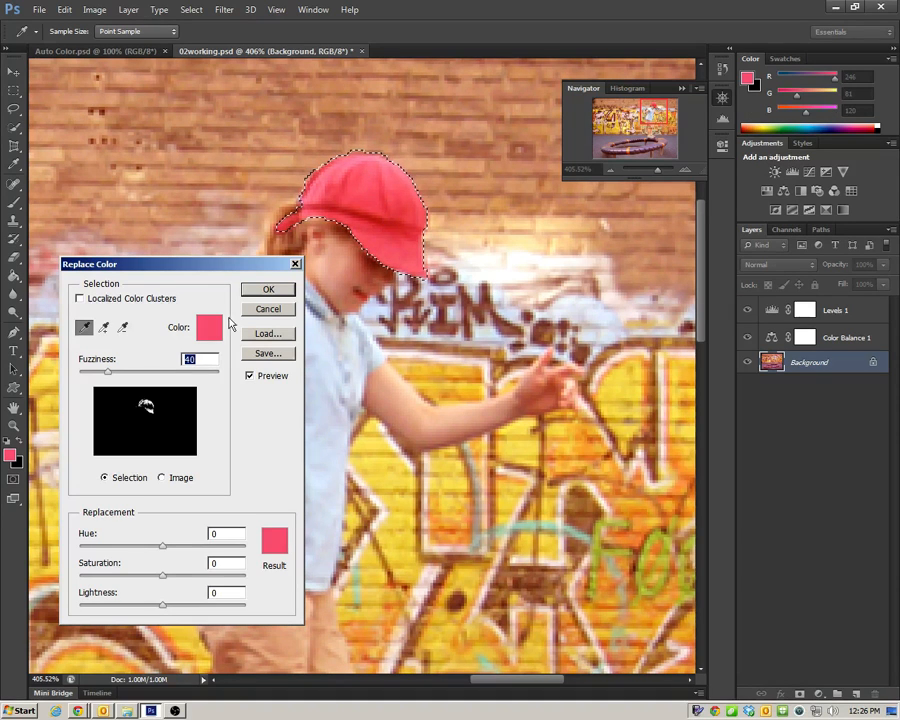
# Set the replacement color to blue with hue -143, saturation +3 and lightness +9.
pyautogui.moveTo(236, 264); pyautogui.dragTo(238, 79)
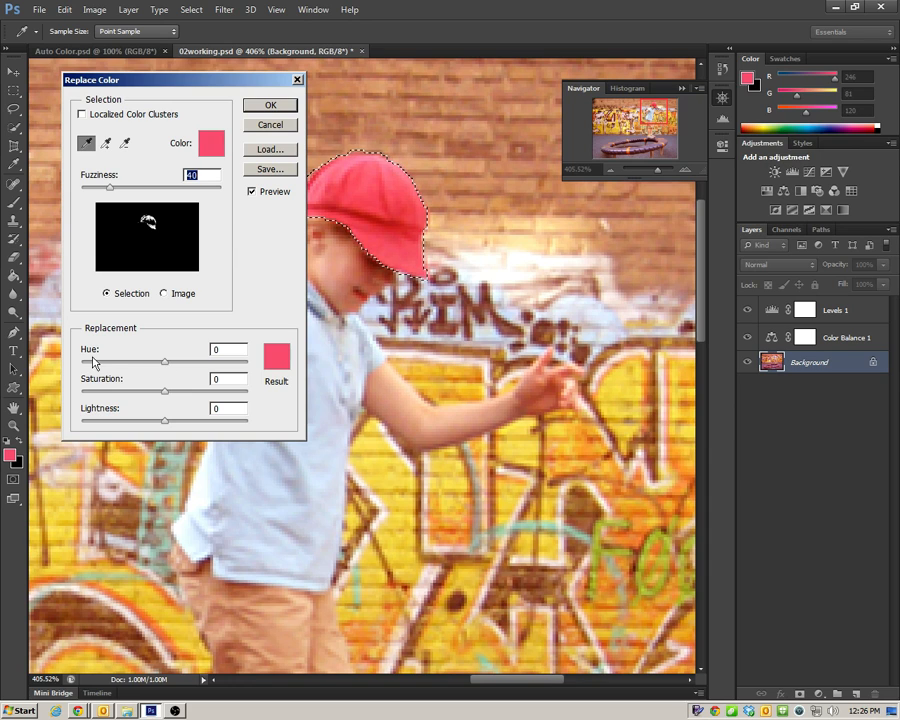
pyautogui.moveTo(166, 364); pyautogui.dragTo(110, 365)
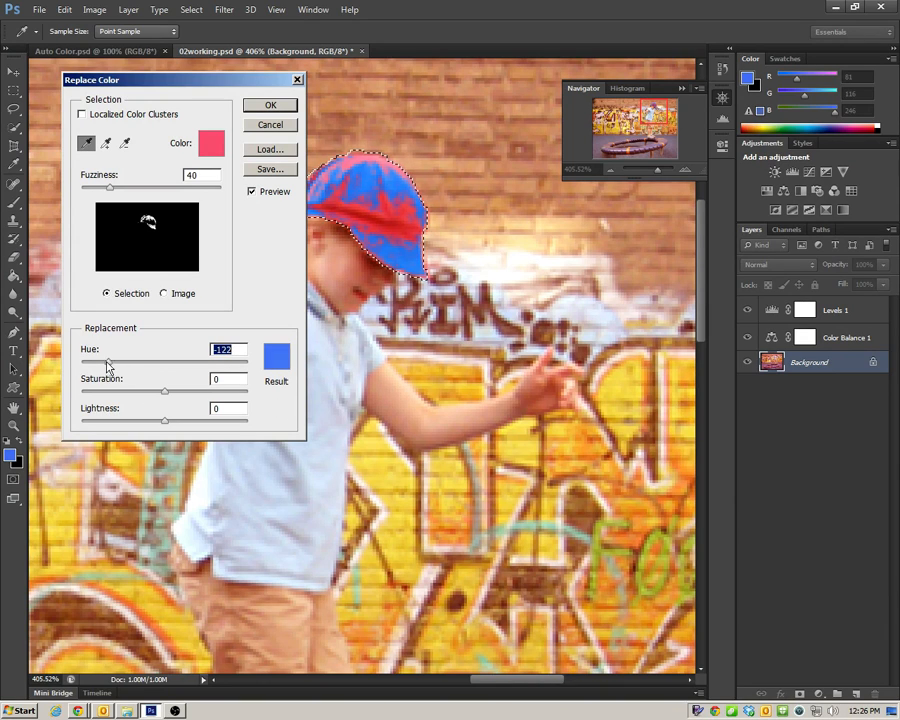
pyautogui.moveTo(110, 365); pyautogui.dragTo(98, 365)
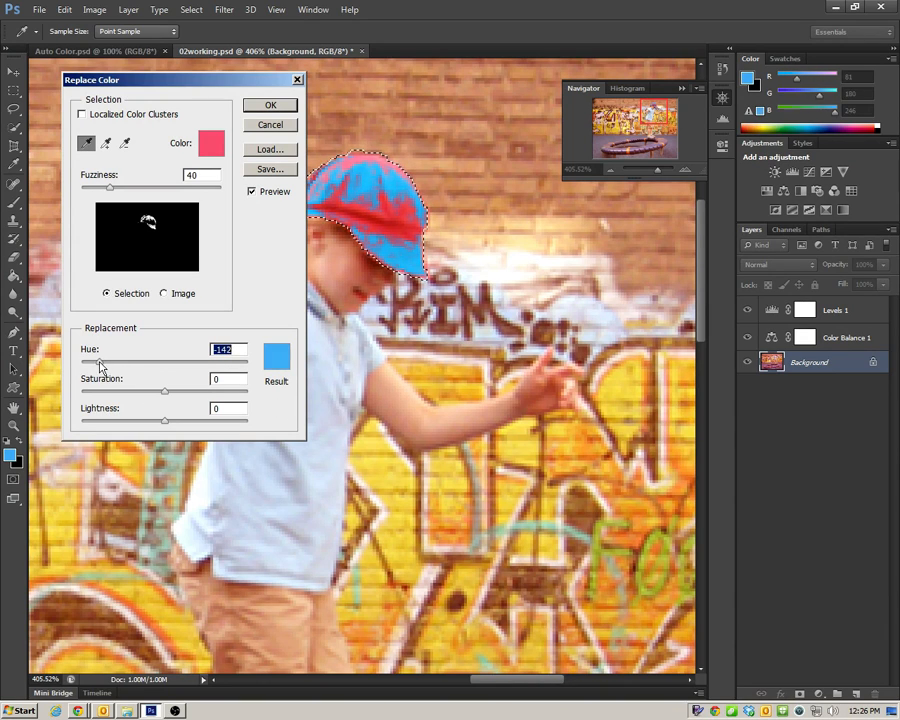
pyautogui.moveTo(165, 398); pyautogui.dragTo(173, 425)
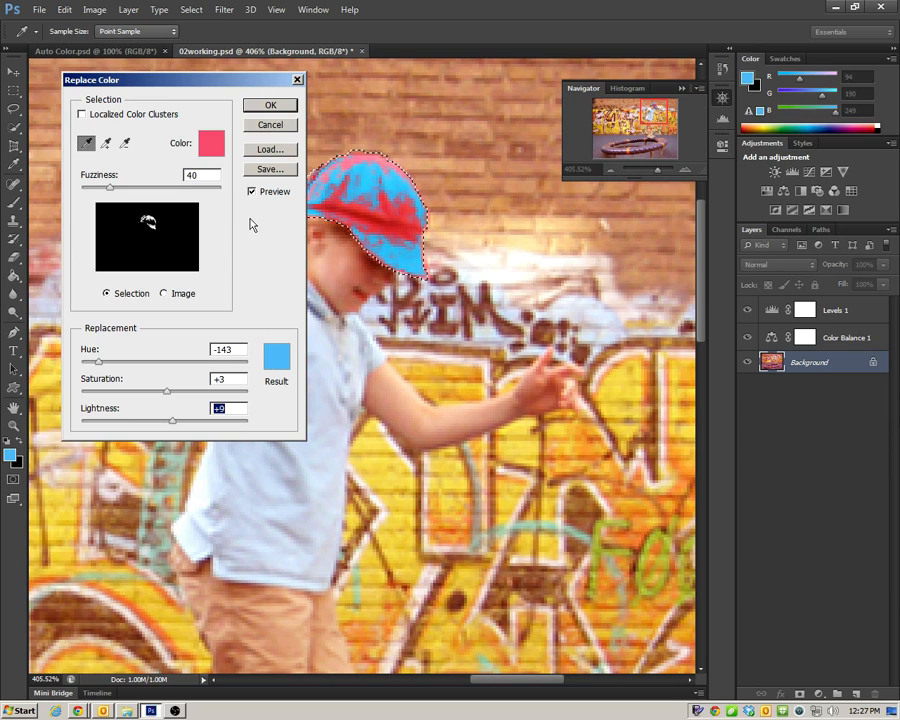
# Raise the fuzziness to 200 to recolor the whole cap, apply the replacement and deselect the cap.
pyautogui.moveTo(237, 80); pyautogui.dragTo(272, 261)
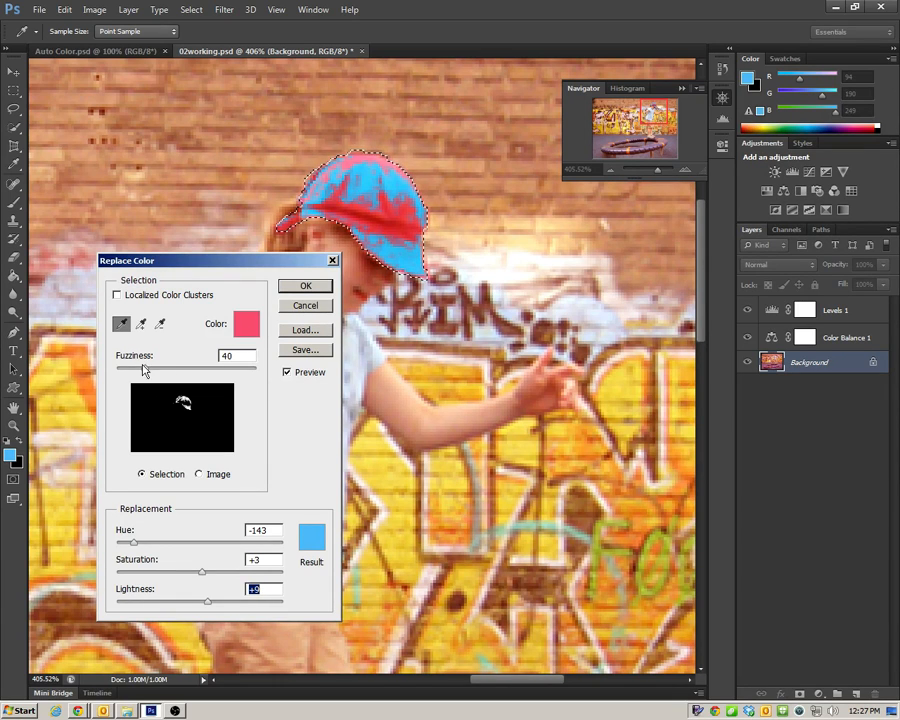
pyautogui.moveTo(145, 371); pyautogui.dragTo(287, 374)
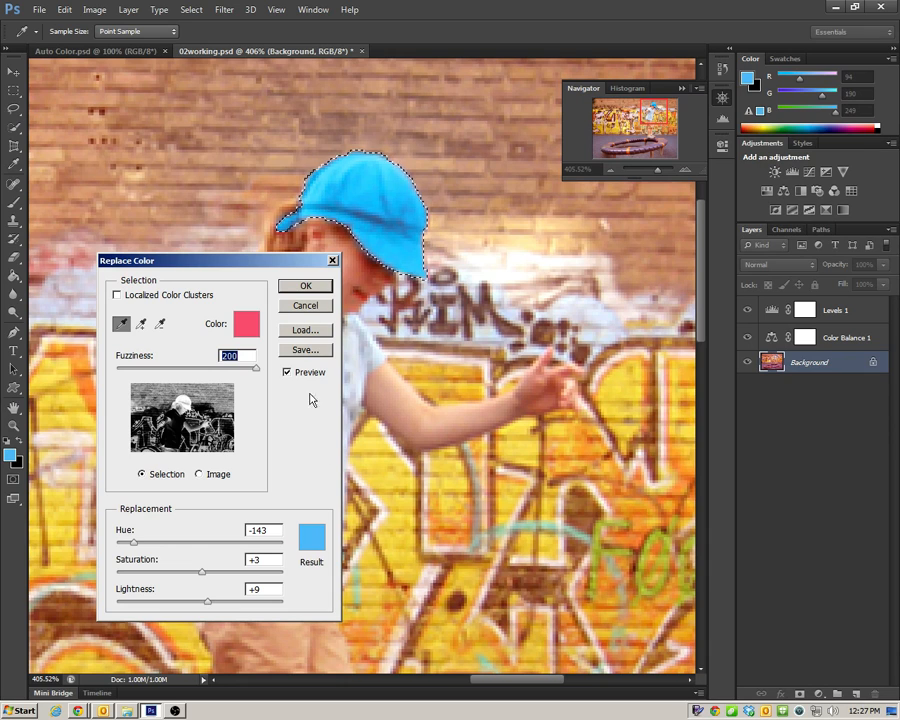
pyautogui.click(305, 285)
pyautogui.press('v')
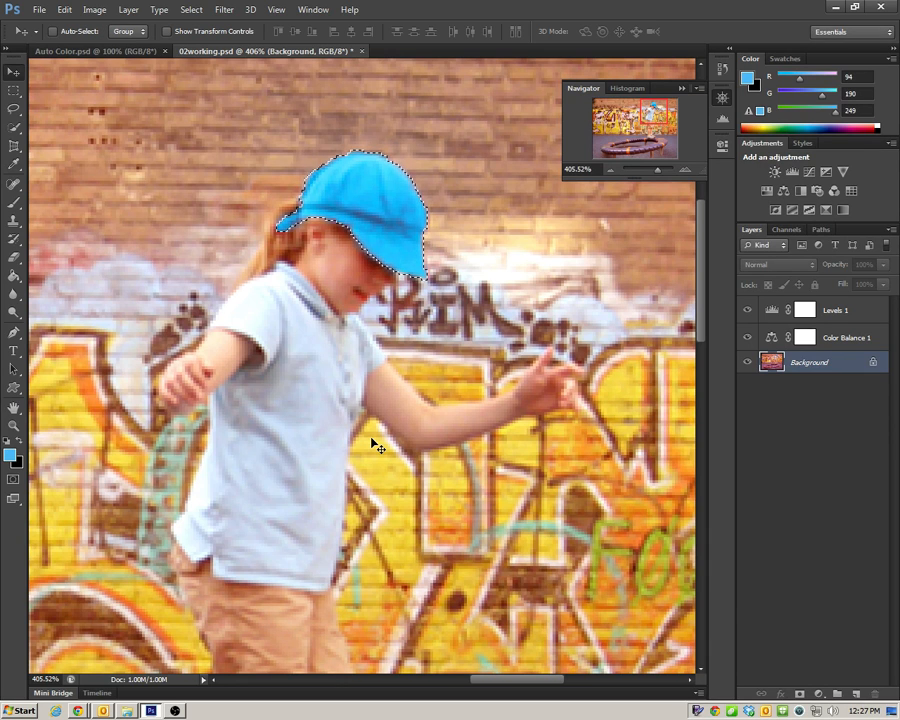
pyautogui.hotkey('ctrl', 'd')
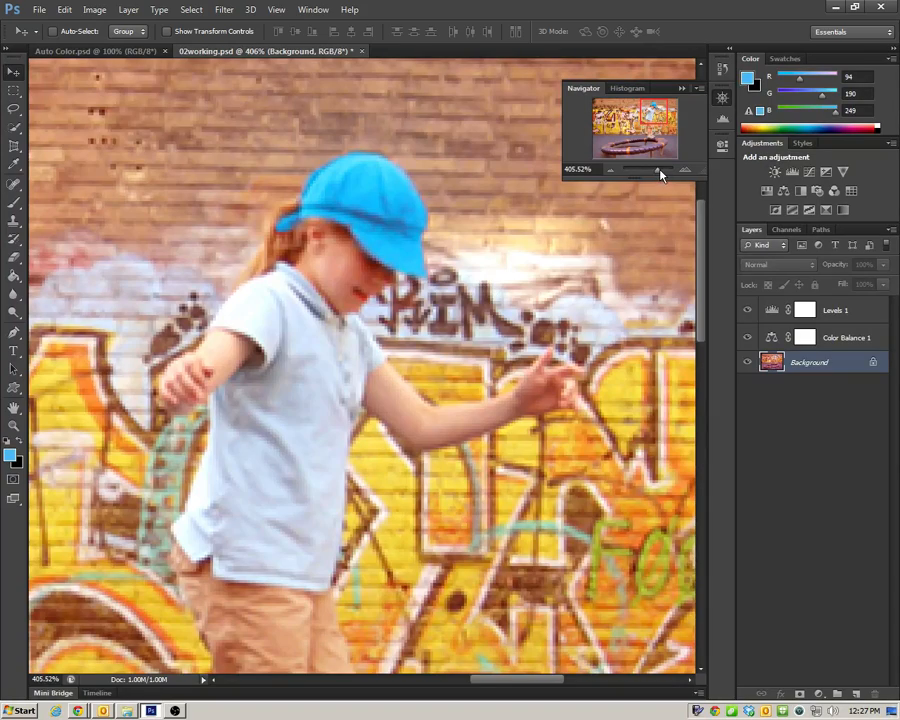
# Lighten the front, left and rear sections of the purple ring using the Dodge tool with a soft round 53 px brush.
pyautogui.moveTo(660, 175); pyautogui.dragTo(650, 174)
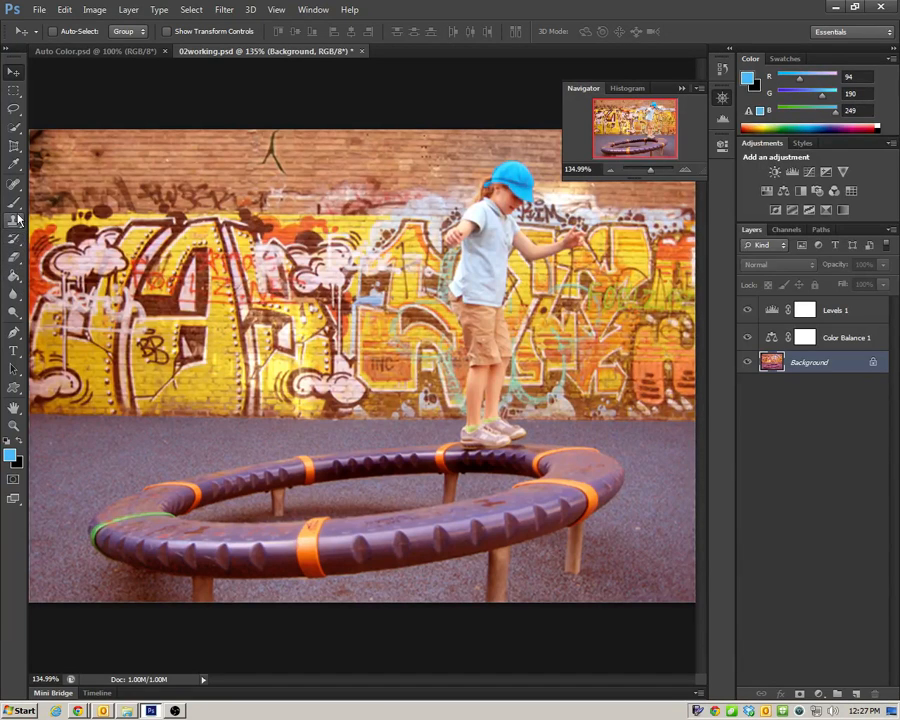
pyautogui.click(14, 294)
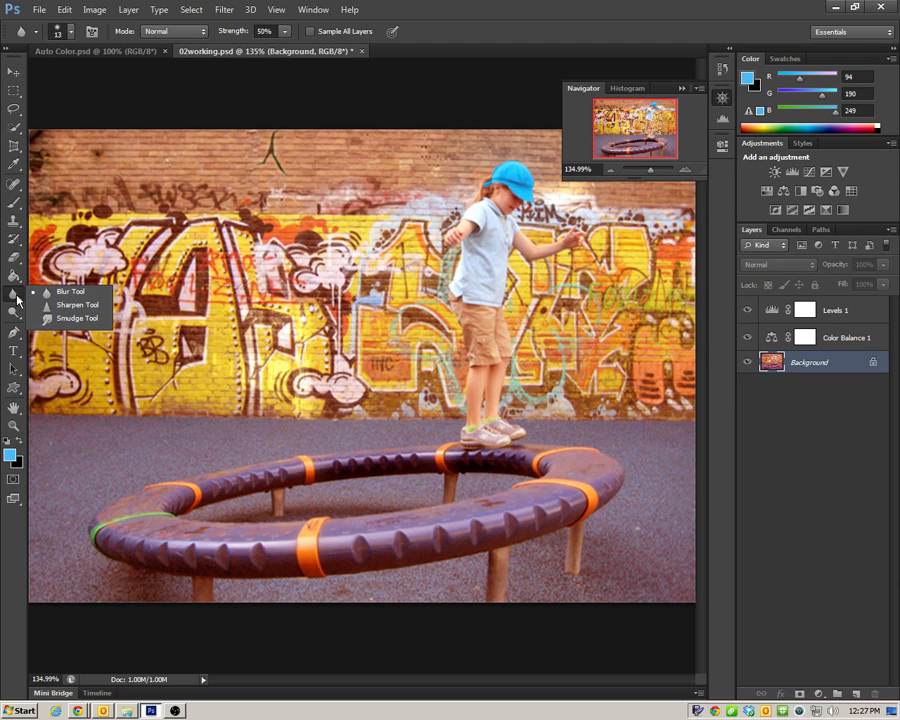
pyautogui.click(15, 314)
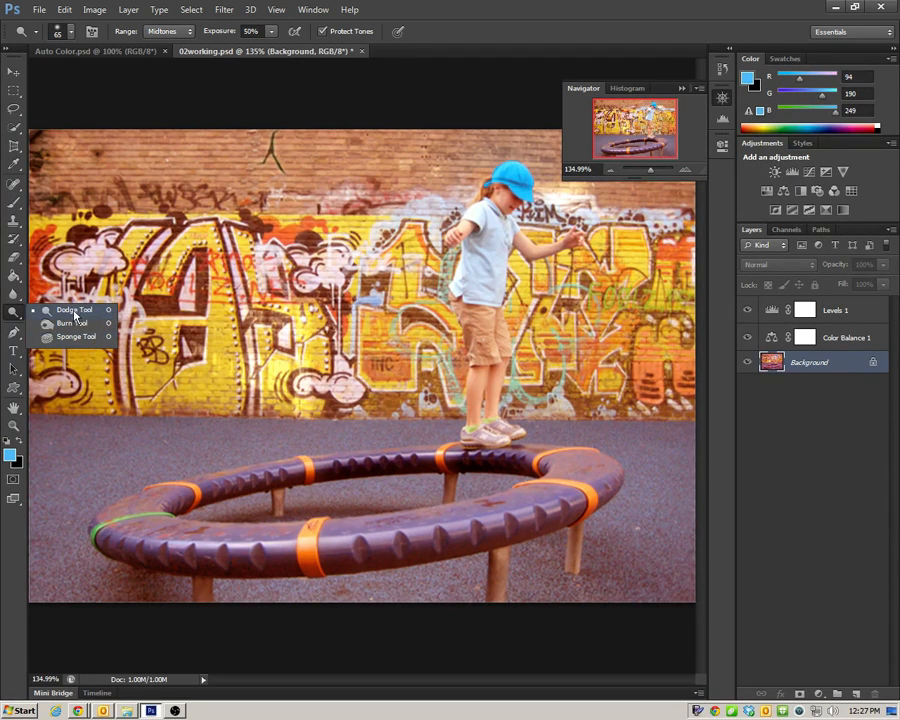
pyautogui.click(76, 312)
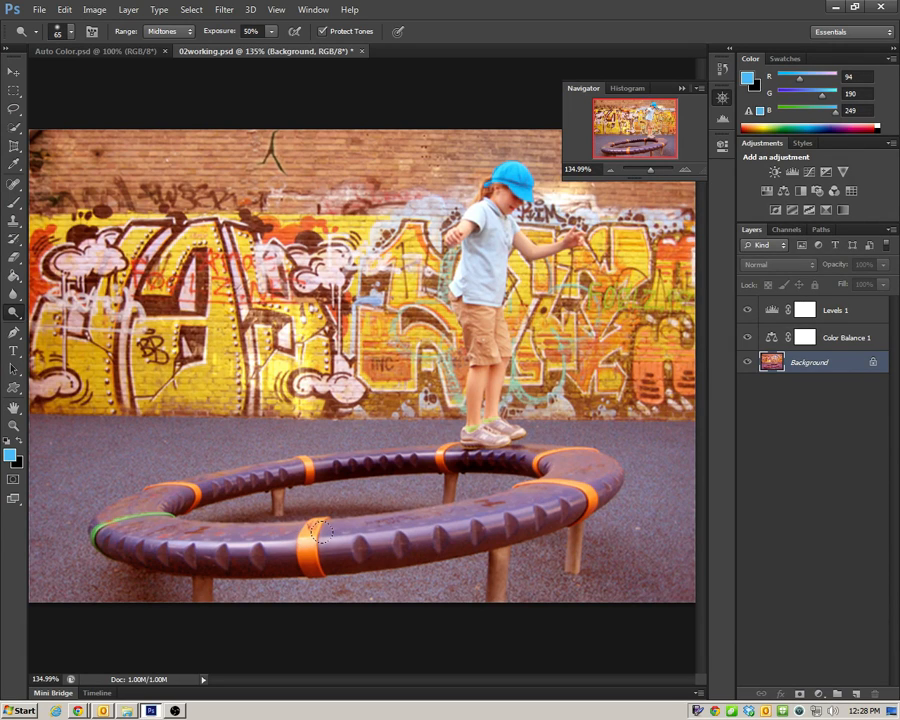
pyautogui.click(71, 33)
pyautogui.moveTo(66, 79); pyautogui.dragTo(58, 81)
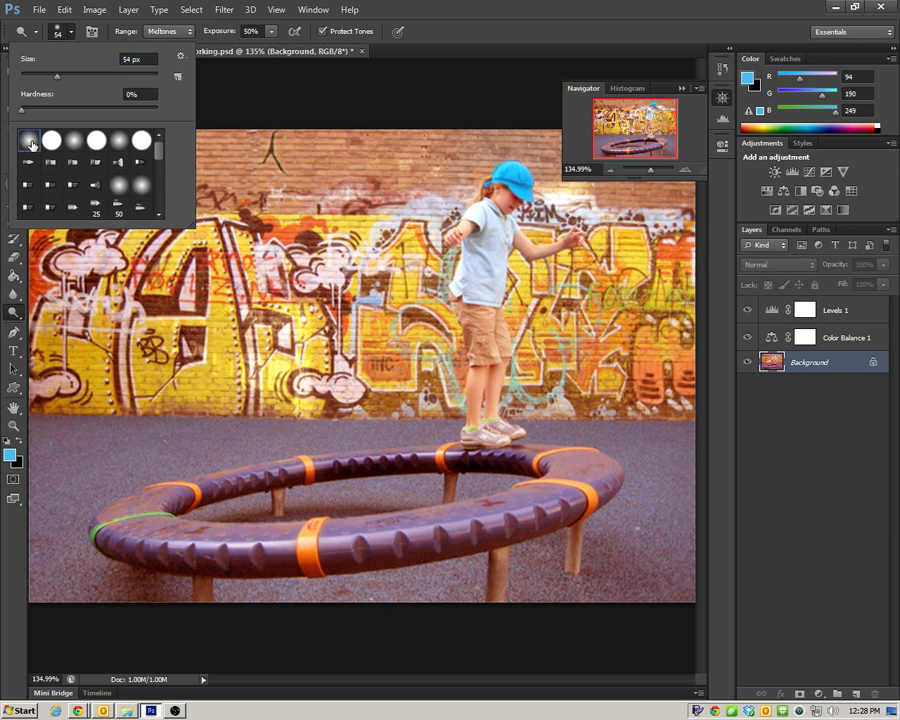
pyautogui.moveTo(57, 76); pyautogui.dragTo(38, 78)
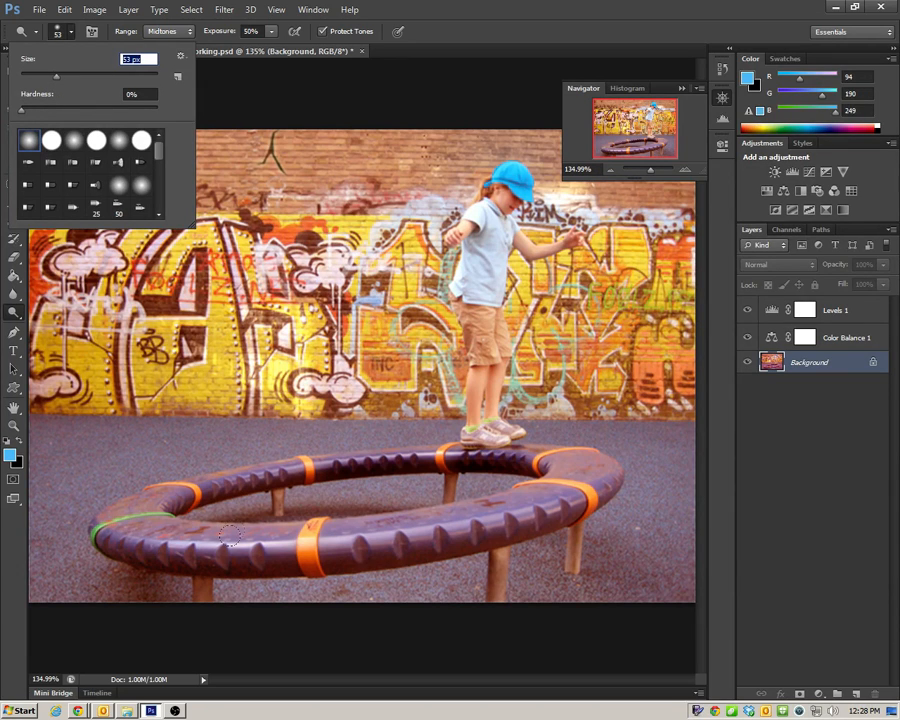
pyautogui.moveTo(183, 531); pyautogui.dragTo(371, 534)
pyautogui.moveTo(104, 520); pyautogui.dragTo(185, 555)
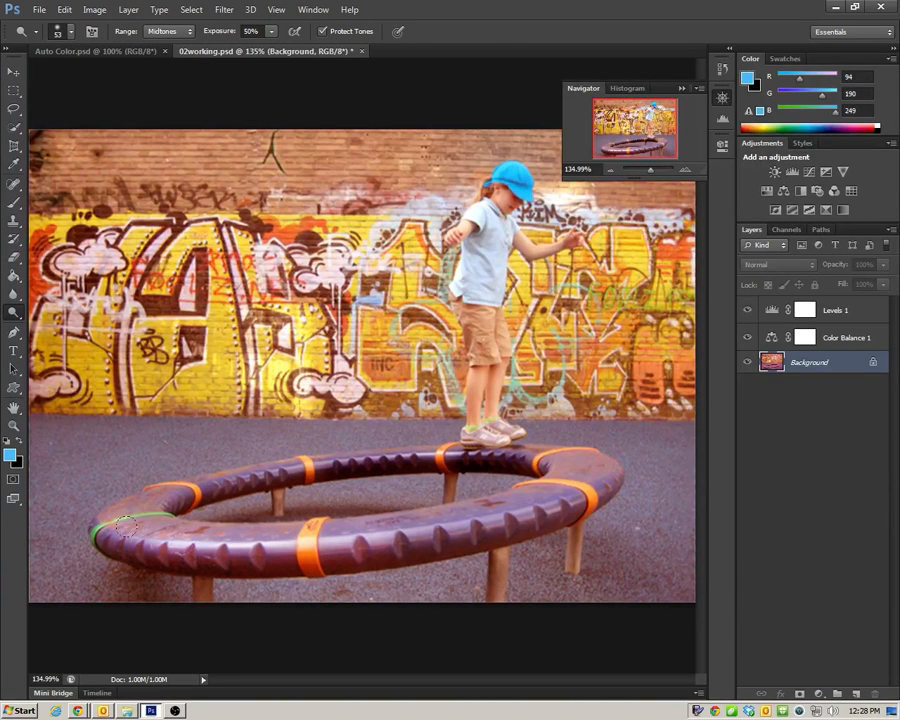
pyautogui.moveTo(397, 538); pyautogui.dragTo(571, 487)
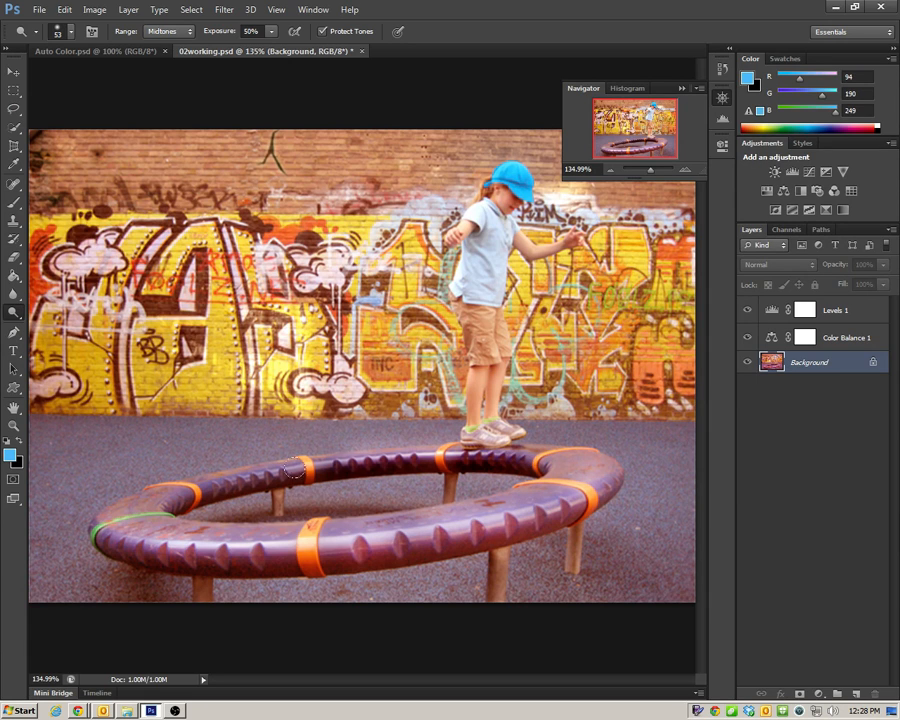
pyautogui.moveTo(265, 468); pyautogui.dragTo(165, 500)
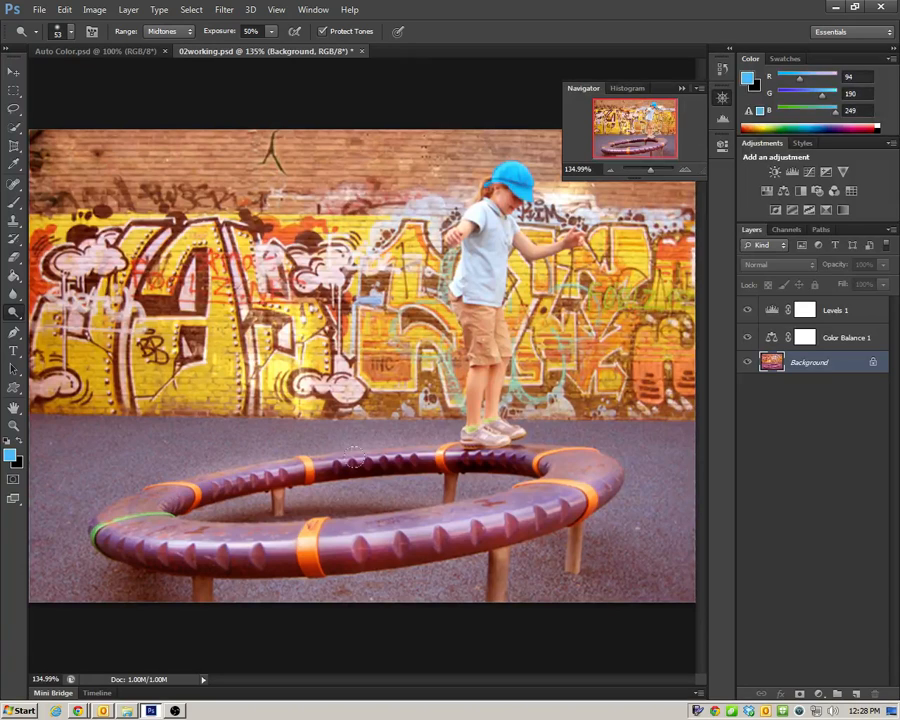
pyautogui.moveTo(344, 461); pyautogui.dragTo(436, 457)
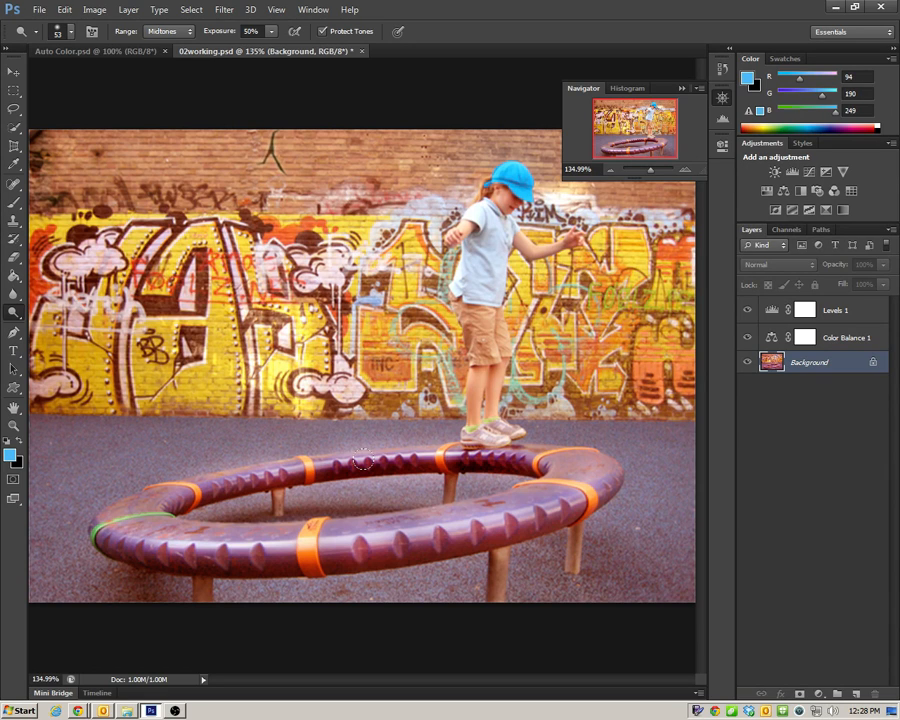
# Switch to the Sponge tool and set its soft round brush size to 89 px.
pyautogui.click(13, 311)
pyautogui.click(70, 336)
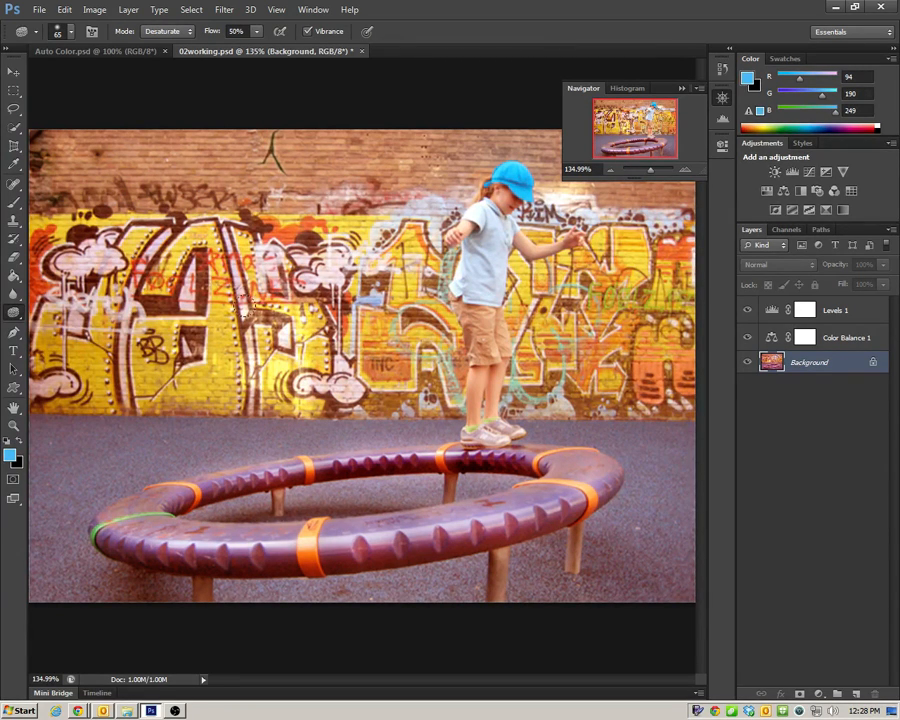
pyautogui.click(70, 31)
pyautogui.moveTo(80, 80); pyautogui.dragTo(82, 80)
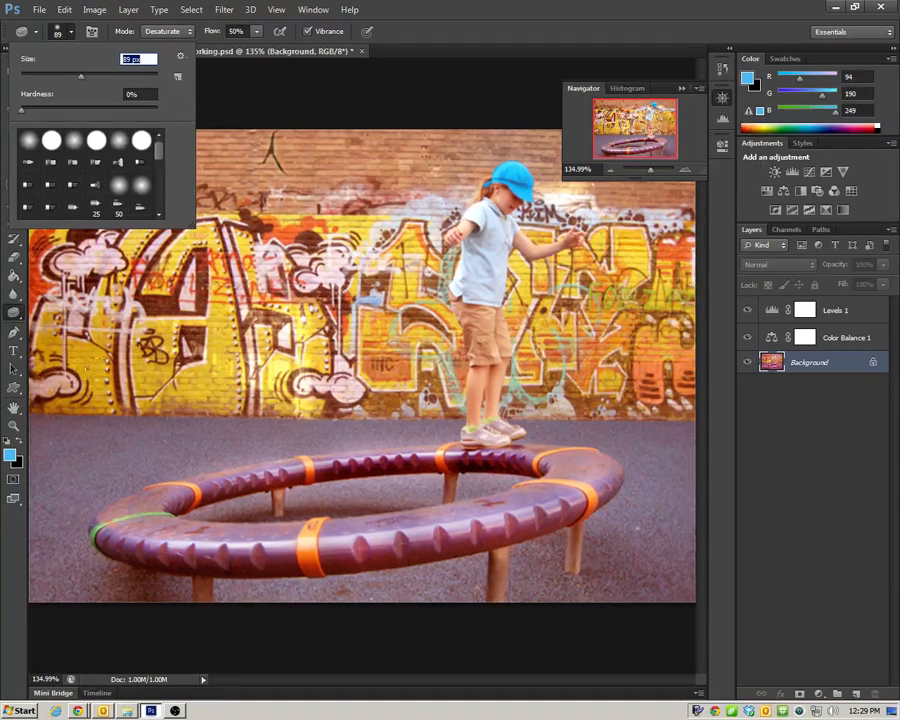
pyautogui.press('Return')
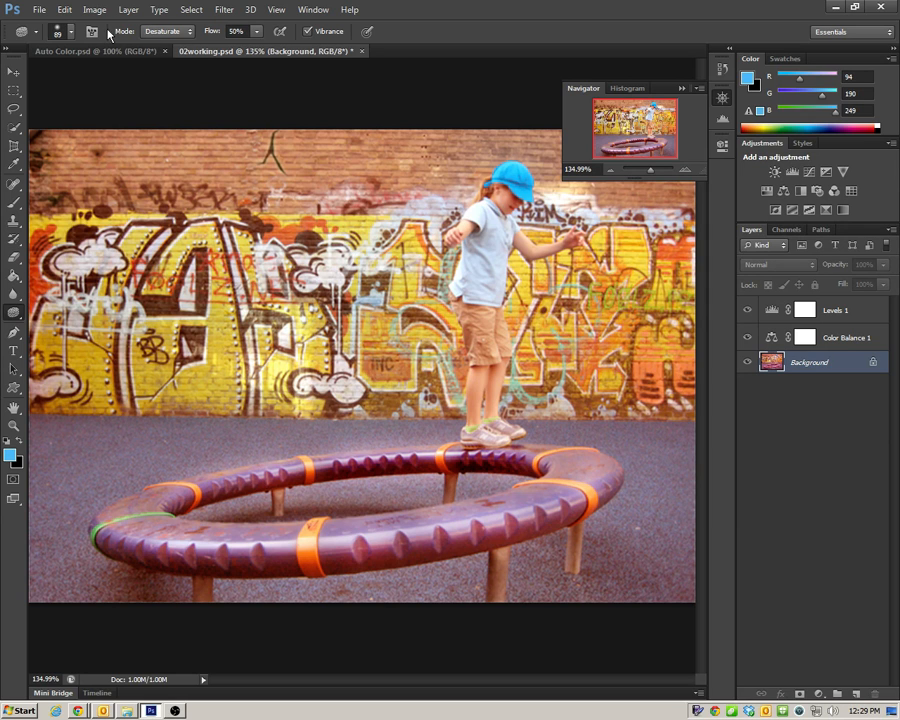
# Intensify the colors of the graffiti wall around the girl with the Sponge in Saturate mode at 81% flow.
pyautogui.click(177, 32)
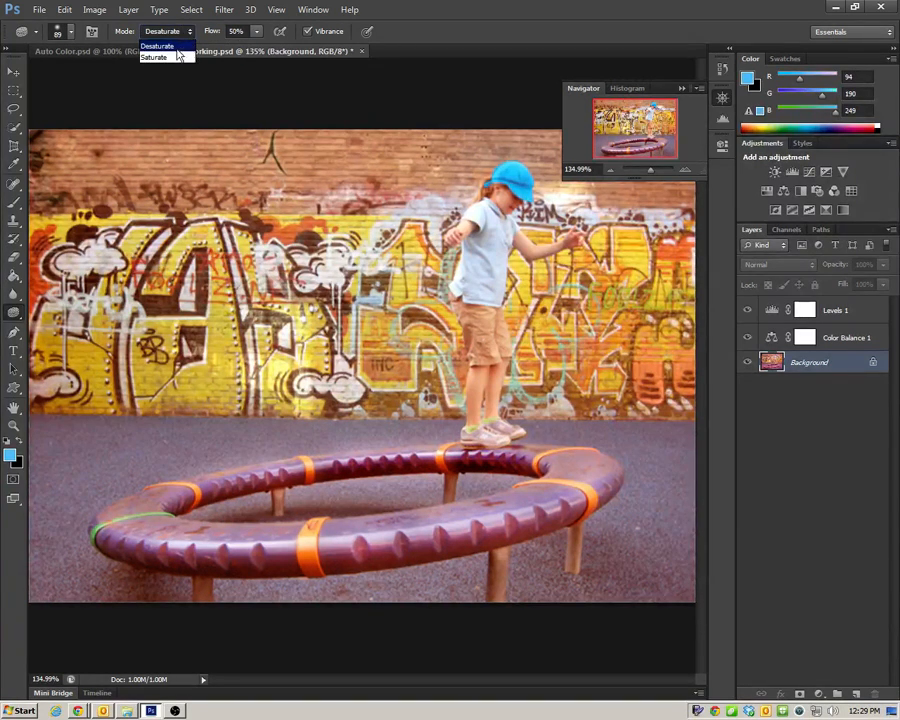
pyautogui.click(177, 57)
pyautogui.click(256, 31)
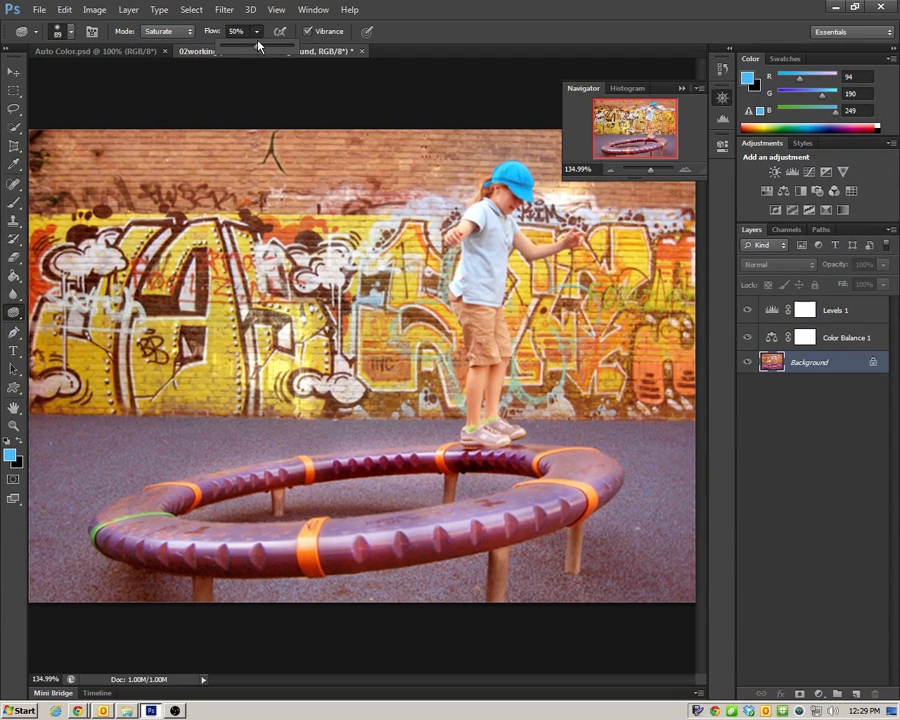
pyautogui.moveTo(280, 49); pyautogui.dragTo(282, 45)
pyautogui.moveTo(86, 249)
pyautogui.mouseDown()
pyautogui.moveTo(210, 238)
pyautogui.moveTo(200, 258)
pyautogui.moveTo(92, 278)
pyautogui.moveTo(80, 300)
pyautogui.moveTo(210, 310)
pyautogui.moveTo(218, 338)
pyautogui.moveTo(148, 358)
pyautogui.moveTo(75, 355)
pyautogui.moveTo(145, 370)
pyautogui.moveTo(378, 366)
pyautogui.moveTo(390, 352)
pyautogui.moveTo(368, 250)
pyautogui.moveTo(325, 235)
pyautogui.moveTo(272, 248)
pyautogui.moveTo(326, 332)
pyautogui.mouseUp()
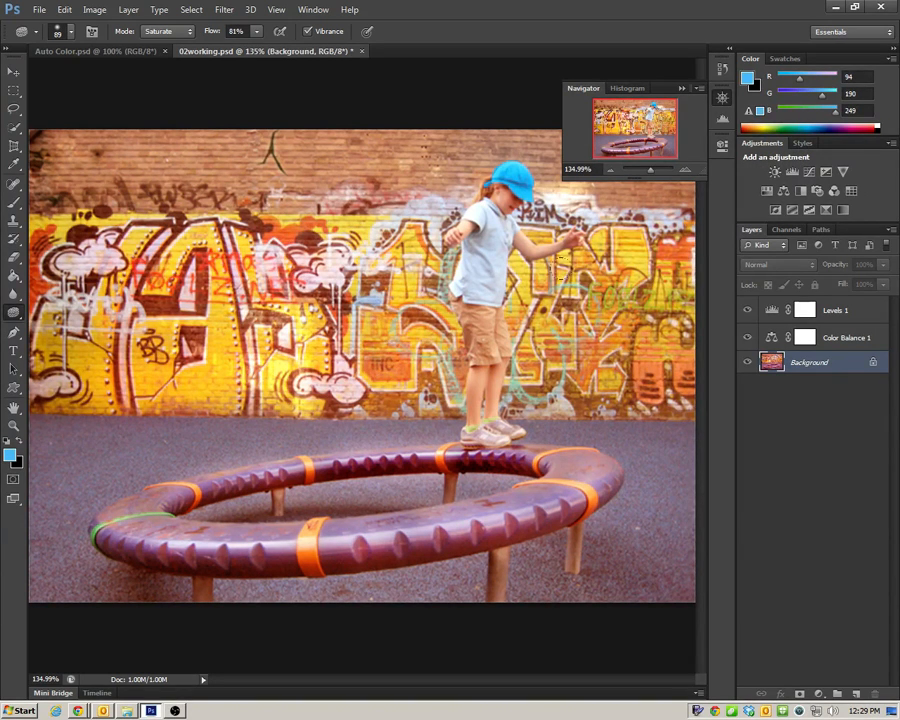
pyautogui.moveTo(561, 267)
pyautogui.mouseDown()
pyautogui.moveTo(528, 271)
pyautogui.moveTo(621, 245)
pyautogui.moveTo(641, 267)
pyautogui.moveTo(652, 376)
pyautogui.moveTo(573, 385)
pyautogui.moveTo(536, 370)
pyautogui.moveTo(541, 279)
pyautogui.moveTo(556, 292)
pyautogui.mouseUp()
pyautogui.moveTo(413, 338)
pyautogui.mouseDown()
pyautogui.moveTo(400, 368)
pyautogui.moveTo(375, 233)
pyautogui.moveTo(352, 240)
pyautogui.moveTo(358, 318)
pyautogui.moveTo(330, 352)
pyautogui.moveTo(318, 350)
pyautogui.moveTo(310, 275)
pyautogui.moveTo(318, 225)
pyautogui.moveTo(287, 222)
pyautogui.moveTo(243, 347)
pyautogui.moveTo(203, 292)
pyautogui.moveTo(203, 235)
pyautogui.moveTo(177, 210)
pyautogui.moveTo(118, 330)
pyautogui.moveTo(103, 258)
pyautogui.moveTo(78, 215)
pyautogui.moveTo(35, 290)
pyautogui.moveTo(50, 380)
pyautogui.mouseUp()
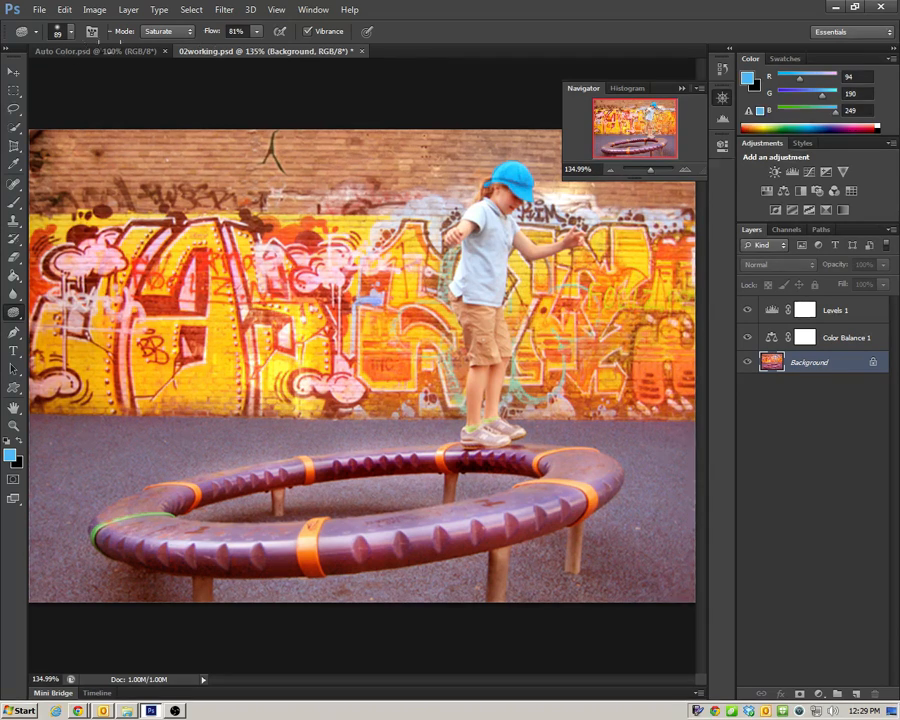
# Save 02working.psd, then view Auto Color.psd for comparison and return to the retouched photo.
pyautogui.click(38, 9)
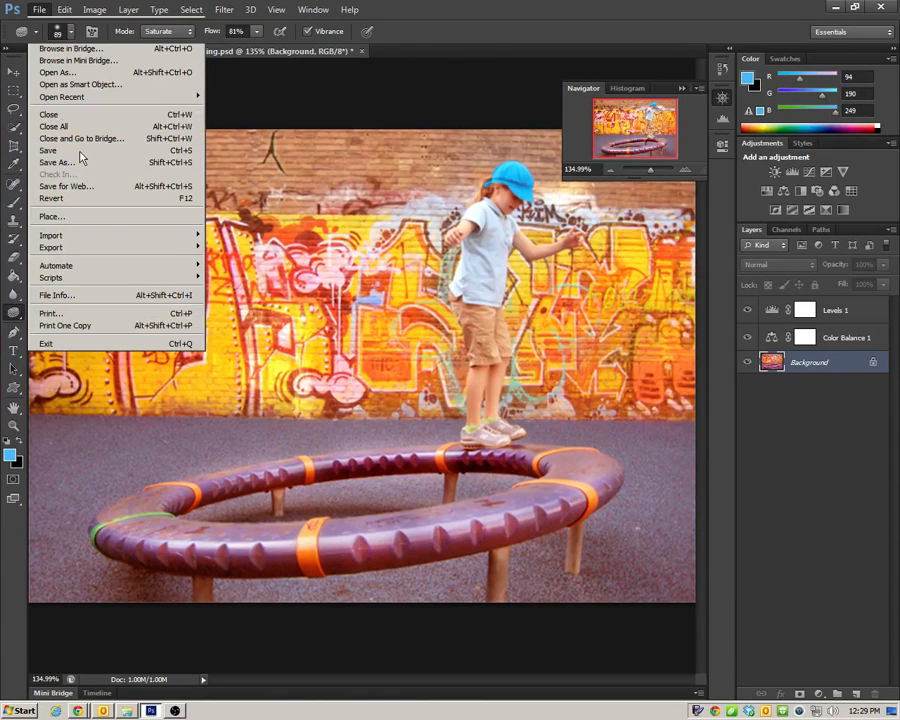
pyautogui.click(80, 151)
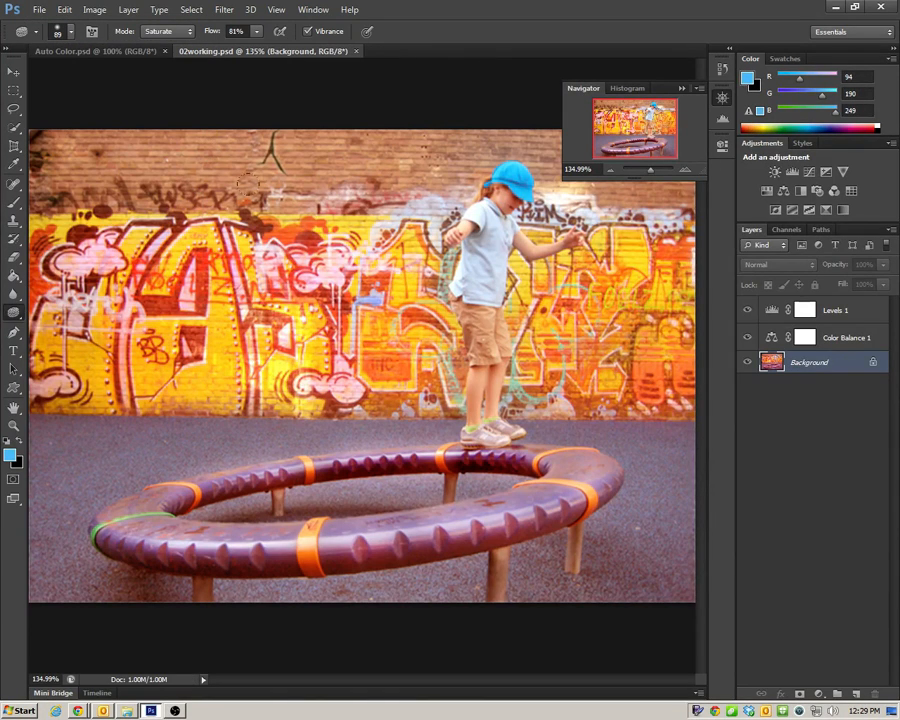
pyautogui.click(118, 51)
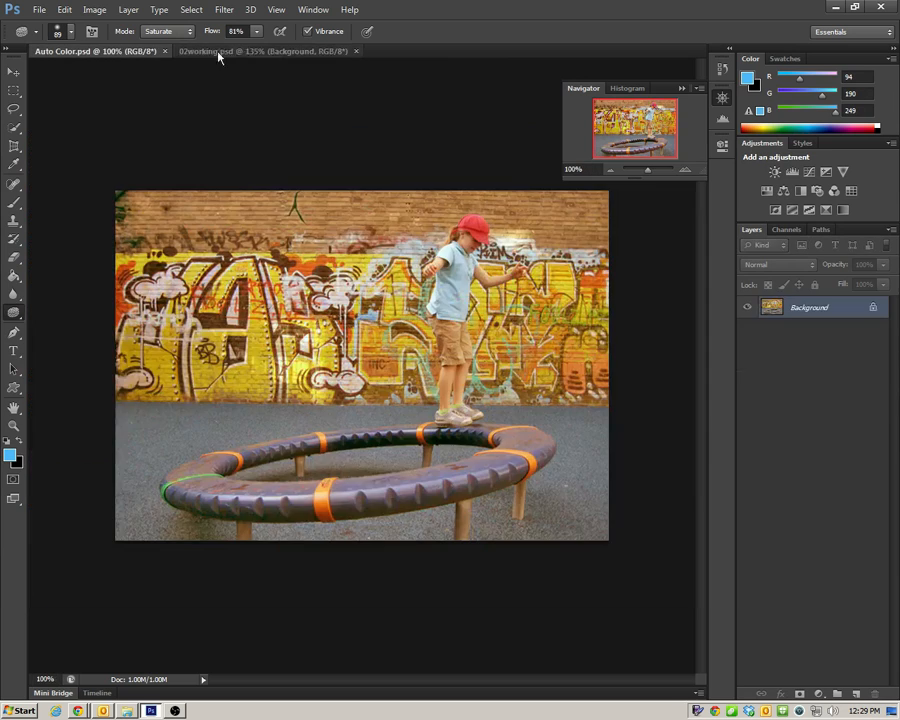
pyautogui.click(248, 50)
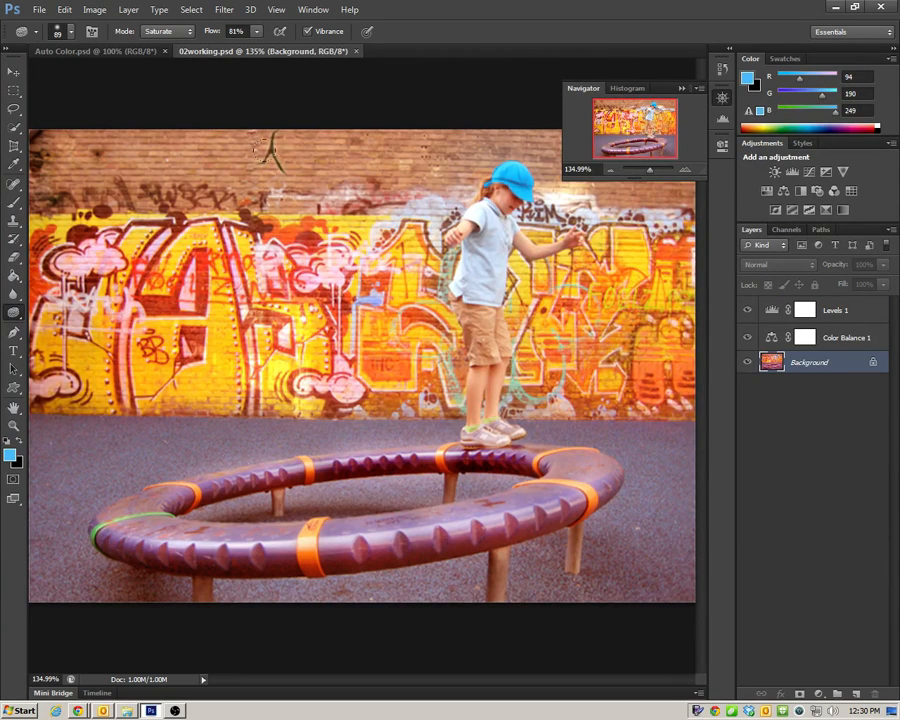
# Arrange 02working.psd and Auto Color.psd in a 2-up Horizontal layout to compare both versions.
pyautogui.click(276, 10)
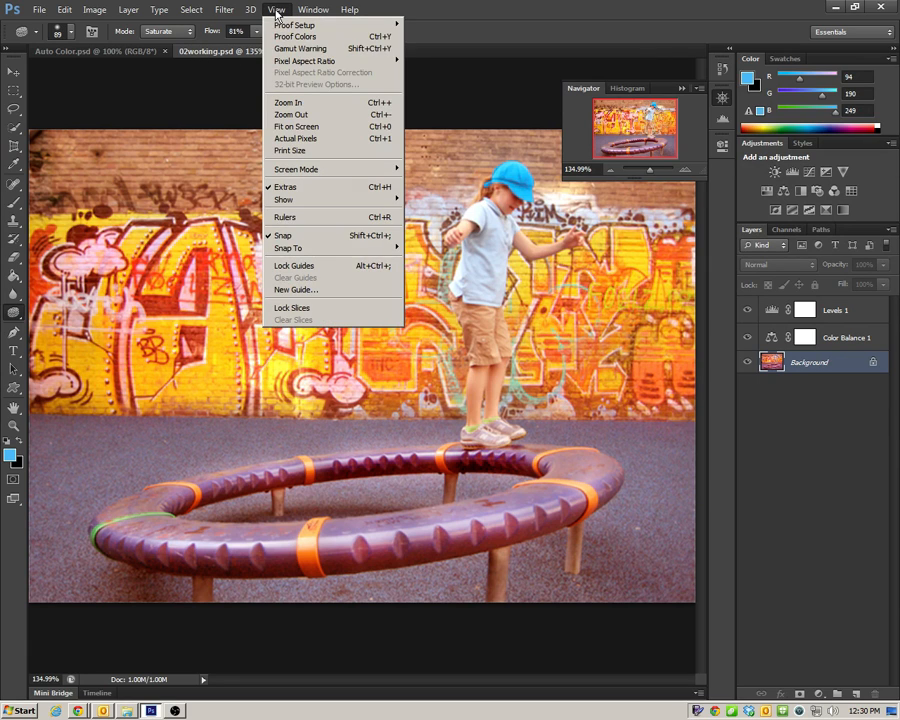
pyautogui.moveTo(297, 27)
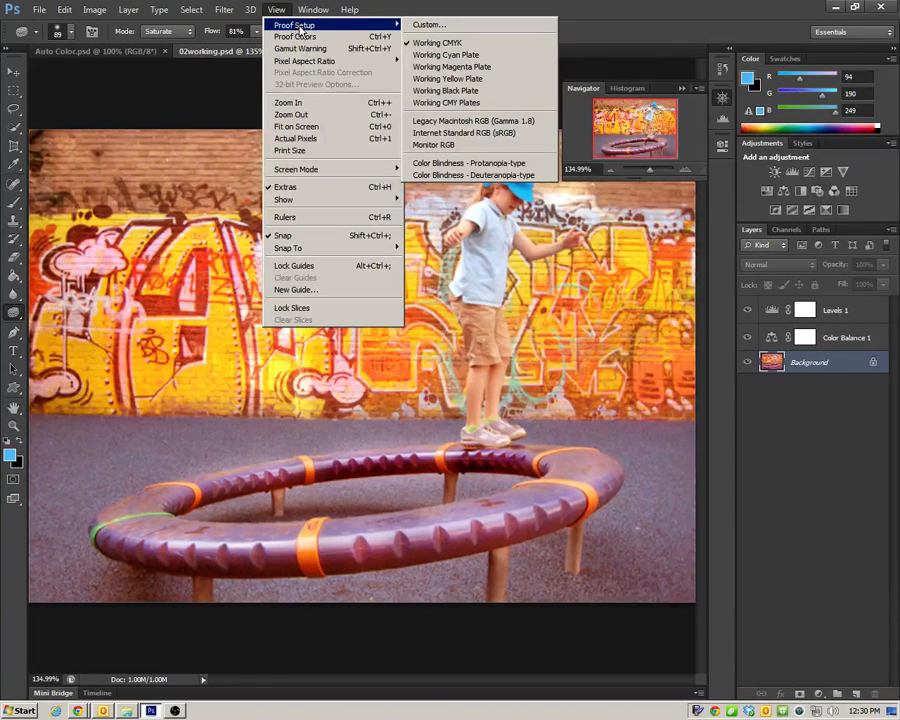
pyautogui.moveTo(332, 172)
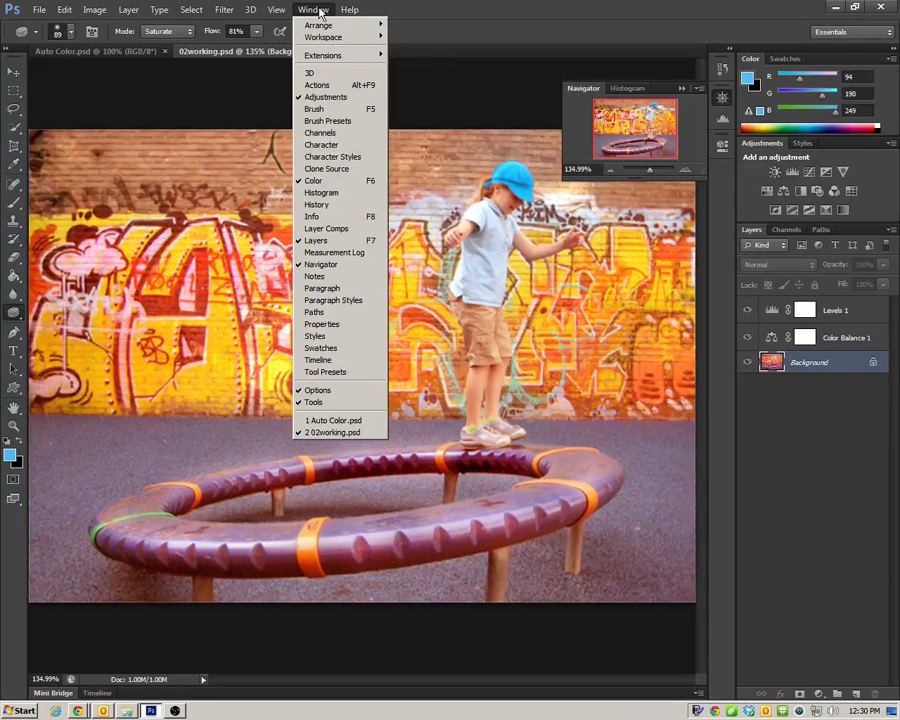
pyautogui.moveTo(335, 30)
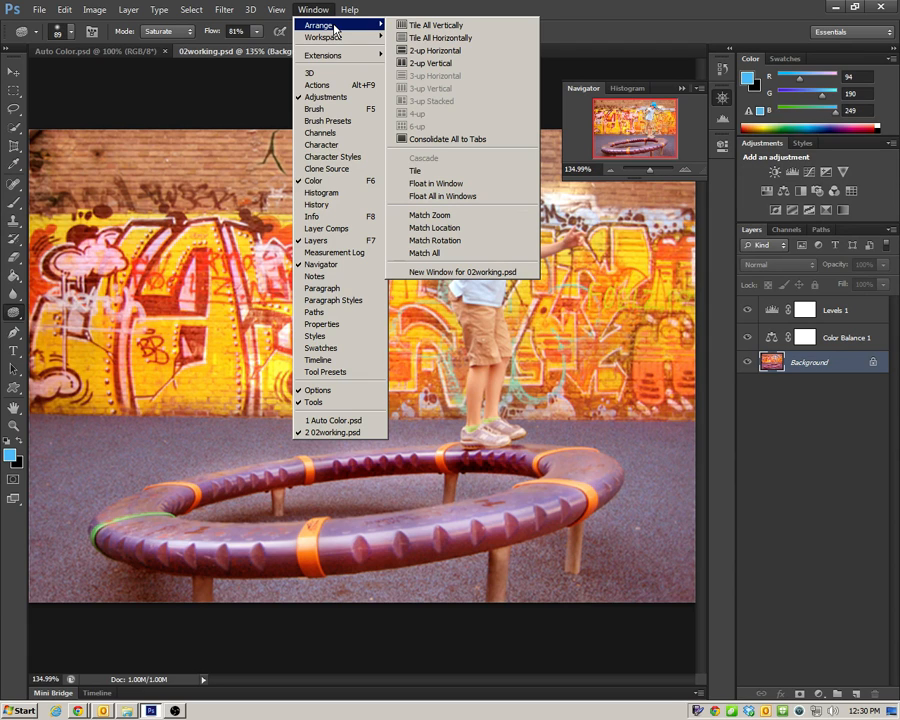
pyautogui.click(449, 52)
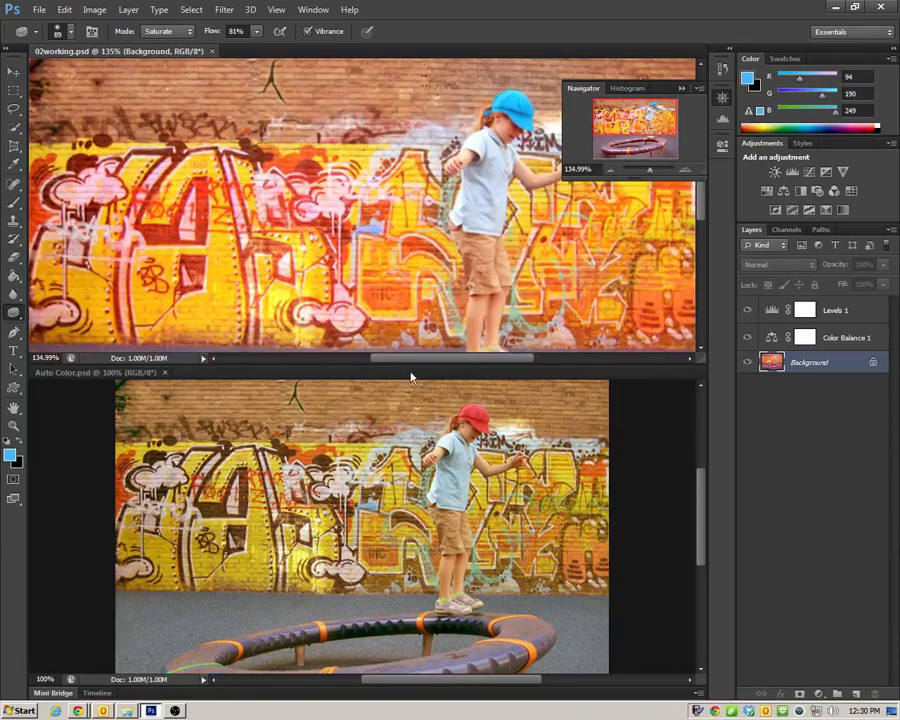